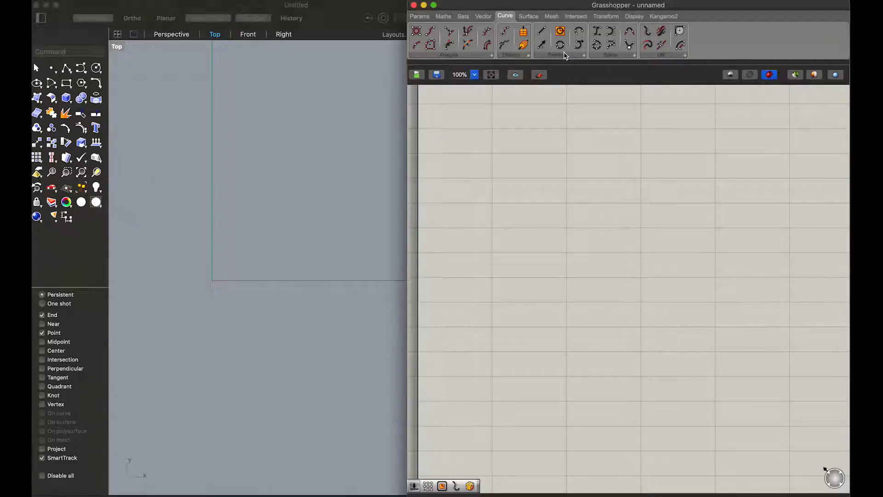
Step: Place a Rectangle component with a size slider of 15 driving X and Y
left_click(564, 56)
mouse_move(552, 253)
left_mouse_down()
mouse_move(612, 224)
mouse_move(596, 226)
left_mouse_up()
double_click(533, 228)
type("15")
key("Return")
left_click_drag(531, 234, 524, 234)
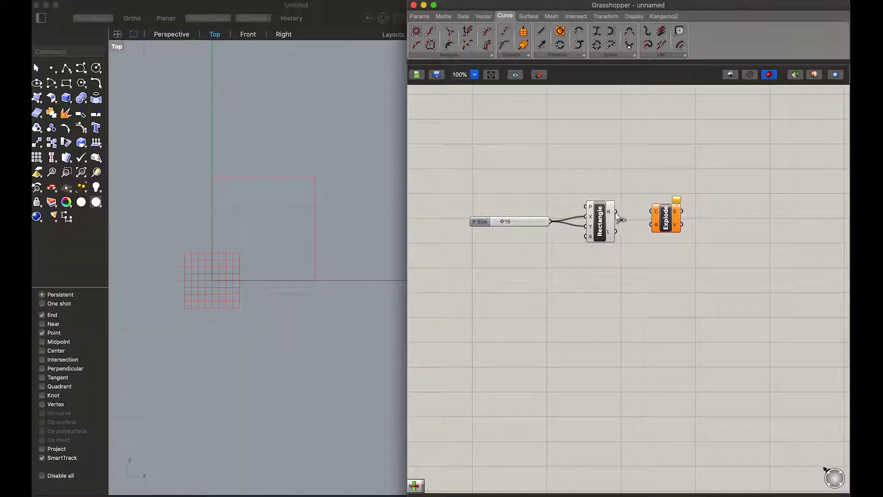
Step: Wire the Rectangle into Explode and its segments into a new List Item
left_click_drag(616, 211, 650, 212)
double_click(726, 224)
type("list")
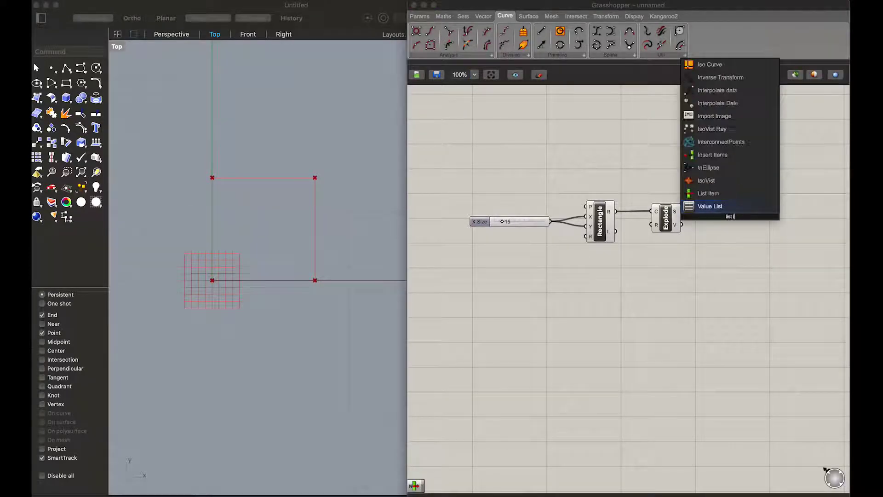
type(" item")
left_click(730, 206)
left_click_drag(740, 208, 733, 207)
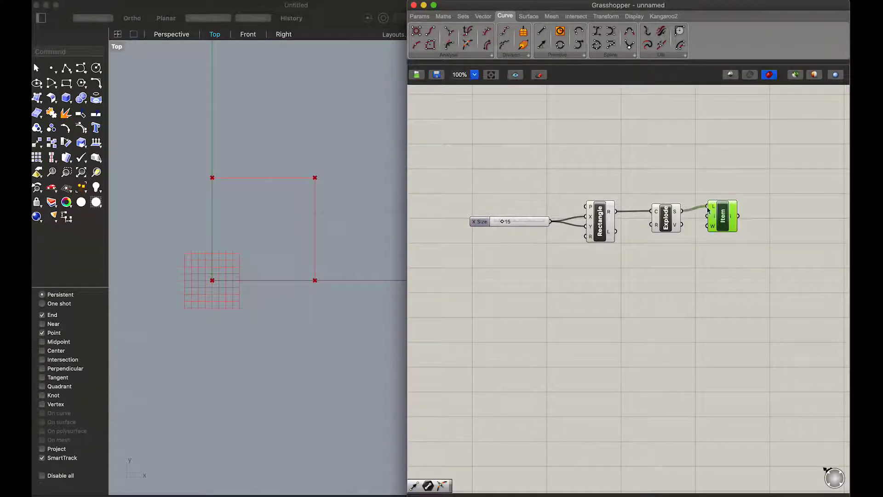
Step: Expand the List Item to four outputs with +1 to +3
scroll(731, 222, "up", 5)
left_click(725, 259)
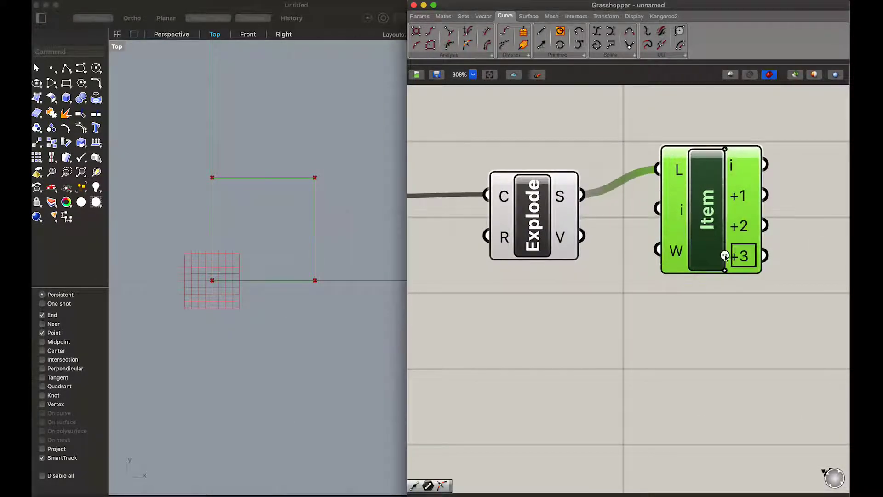
left_click(724, 307)
scroll(726, 319, "down", 4)
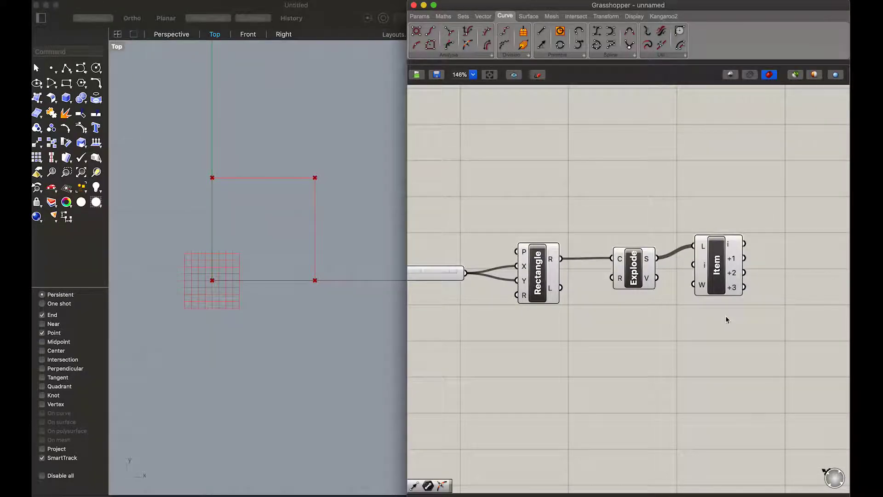
scroll(726, 319, "down", 1)
left_click_drag(440, 279, 439, 281)
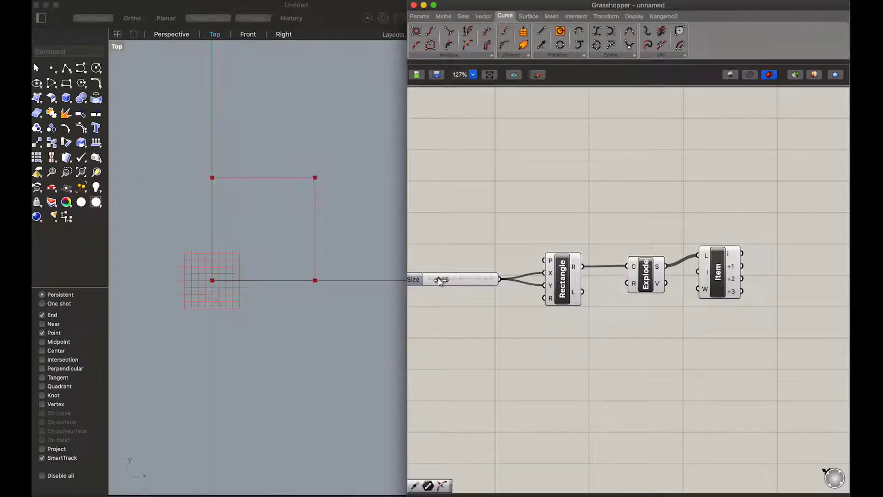
right_click_drag(633, 361, 491, 326)
left_click(591, 229)
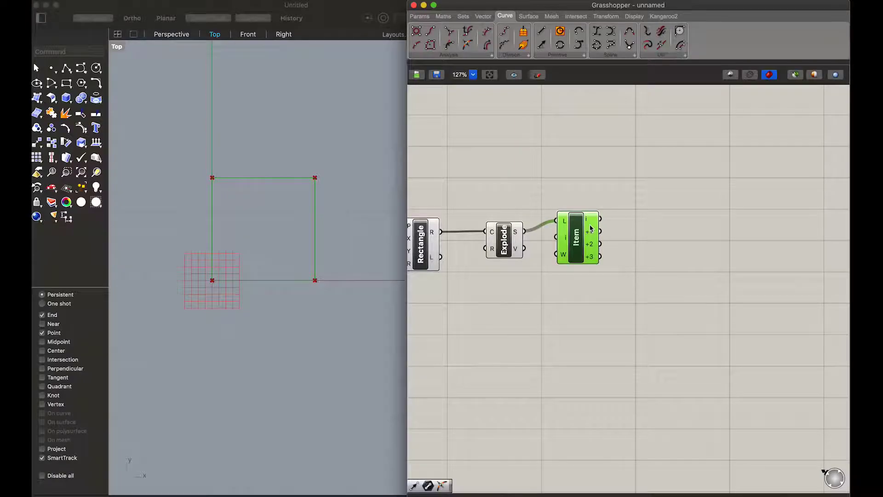
Step: Add two edge parameter sliders, the second set to 0.343
double_click(637, 222)
type("slider")
left_click(639, 192)
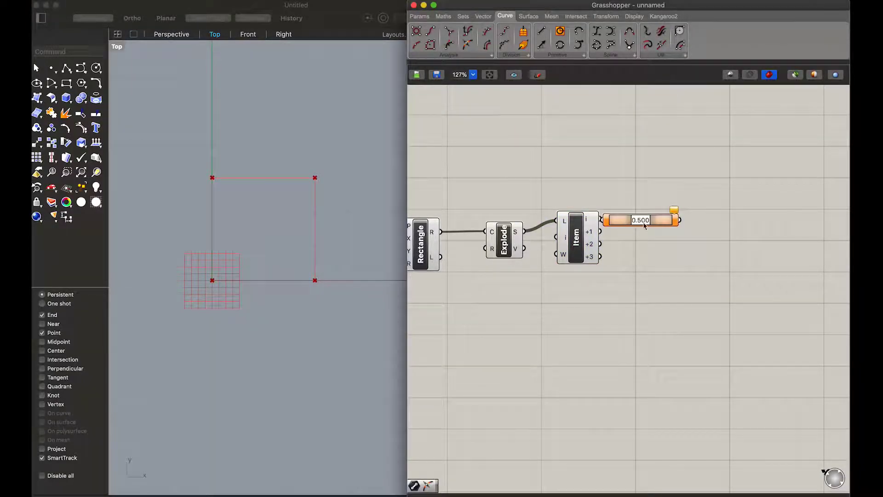
mouse_move(643, 223)
left_mouse_down()
mouse_move(624, 220)
mouse_move(679, 221)
left_mouse_up()
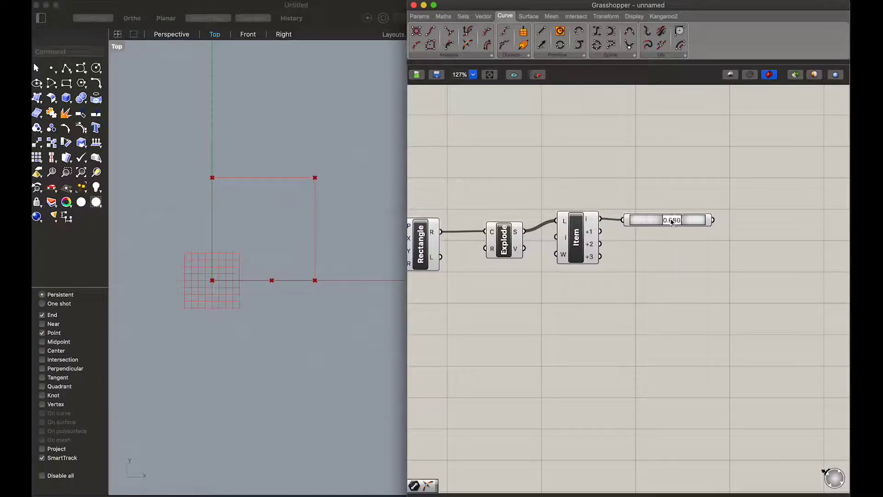
key("ctrl+c")
key("ctrl+v")
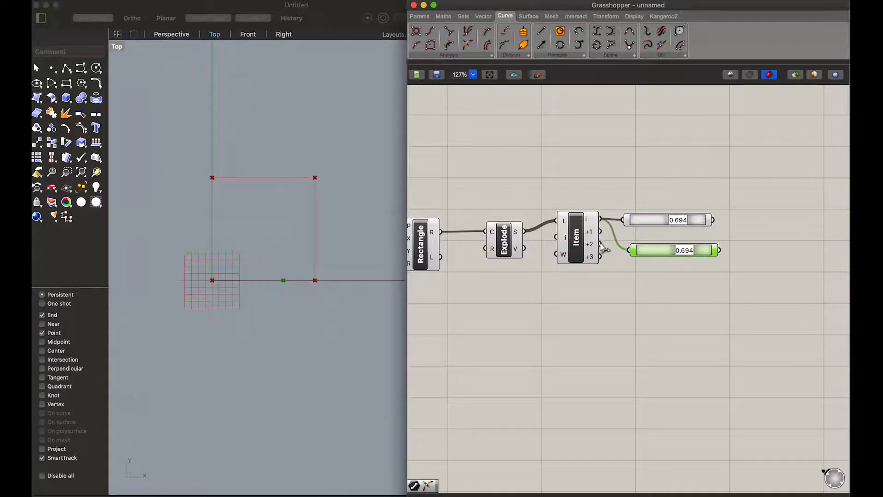
left_click_drag(686, 254, 689, 256)
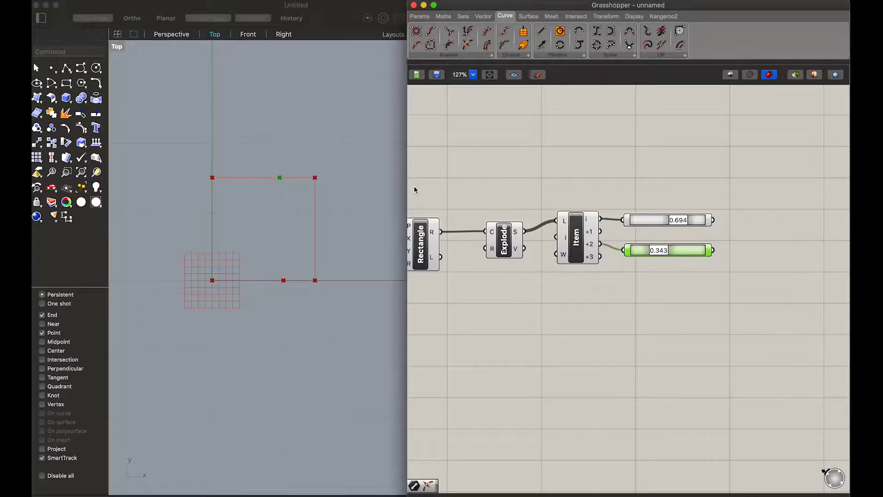
Step: Join the two edge points with a Line, moving the second point to 0.150
scroll(741, 228, "right", 2)
scroll(713, 227, "up", 2)
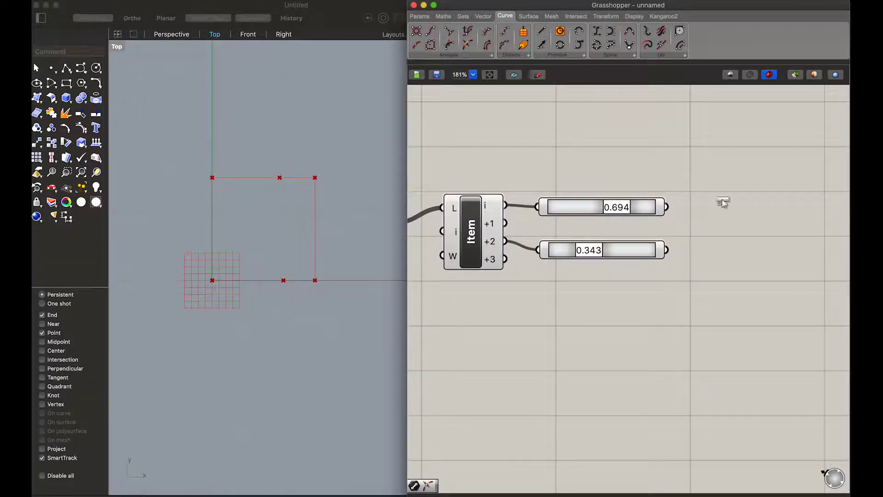
left_click(742, 225)
left_click_drag(667, 207, 715, 216)
left_click_drag(667, 250, 715, 234)
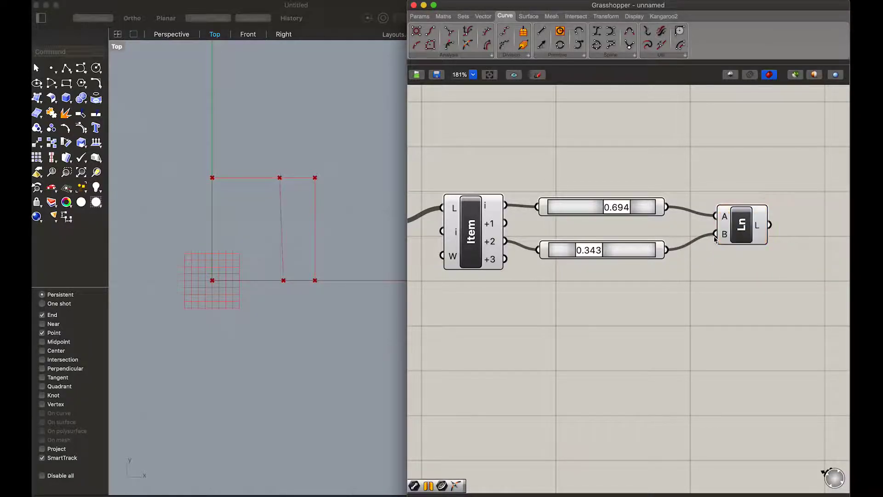
left_click_drag(594, 253, 567, 250)
left_click_drag(616, 207, 593, 207)
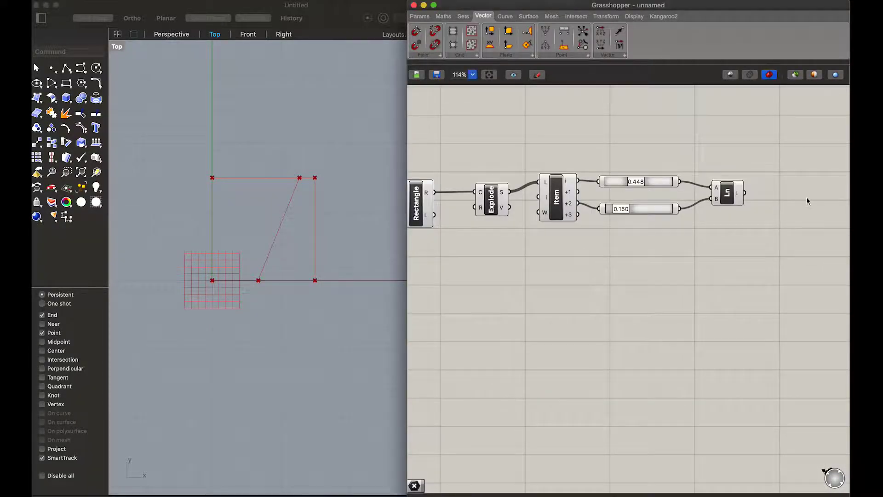
Step: Add a Mirror component and a Plane component to the canvas
double_click(808, 201)
type("mirror")
key("Return")
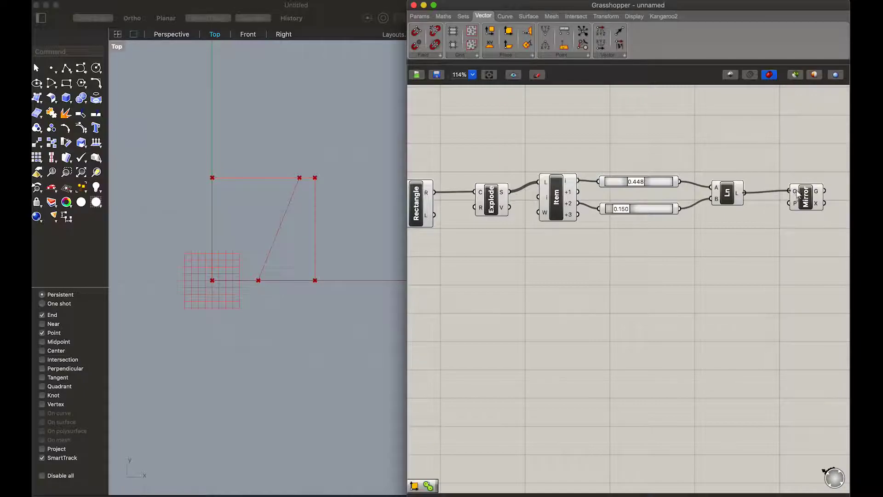
scroll(696, 261, "down", 2)
double_click(712, 255)
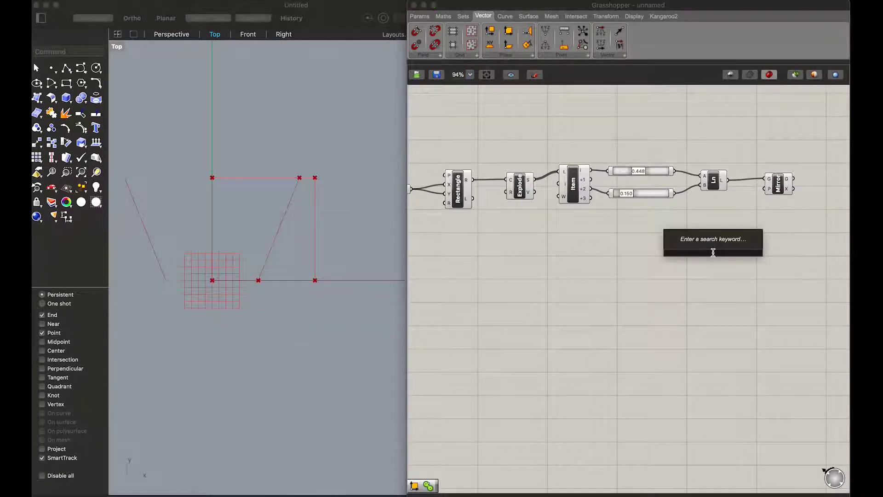
key("Escape")
left_click_drag(703, 255, 704, 255)
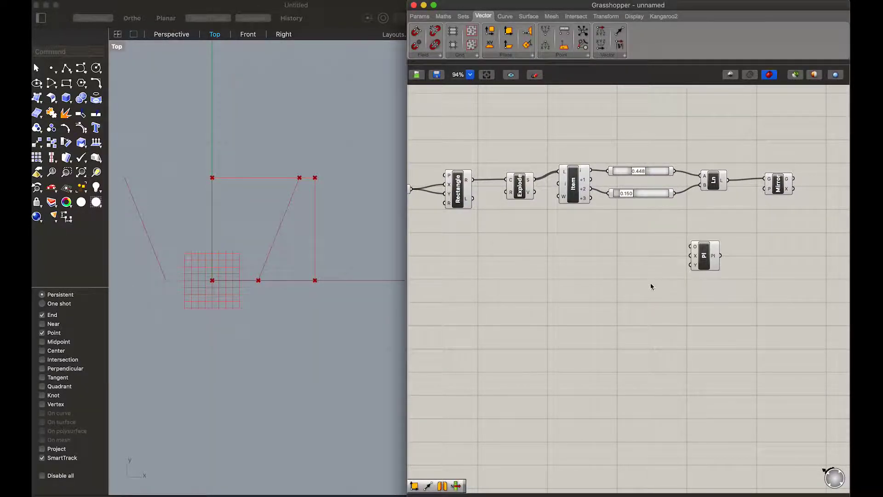
Step: Duplicate the List Item for the vertices and add a Vec2Pt component beside it
left_click(582, 201)
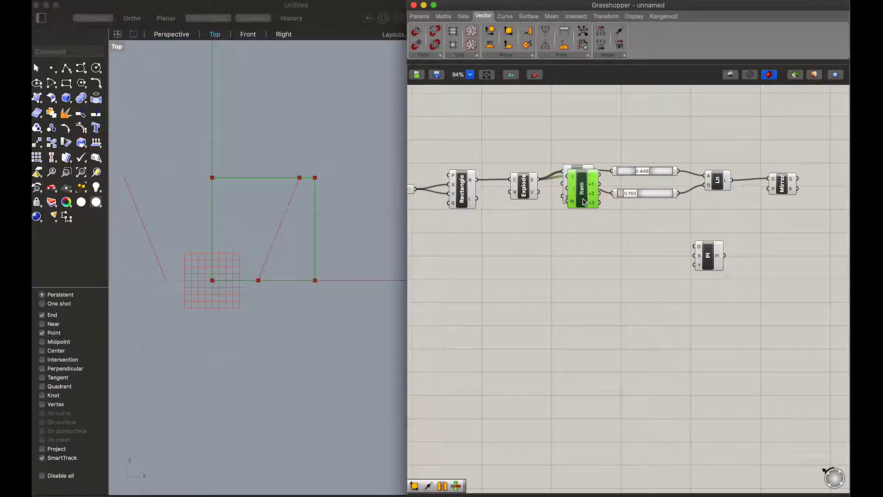
left_click_drag(582, 202, 578, 271, "alt")
left_click(641, 276)
right_click_drag(640, 276, 602, 272)
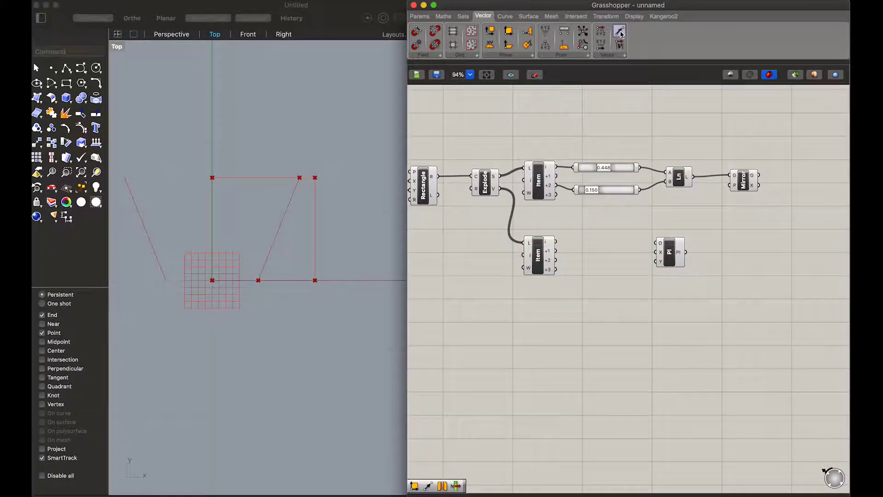
left_click_drag(619, 30, 607, 303)
left_click_drag(606, 257, 591, 256)
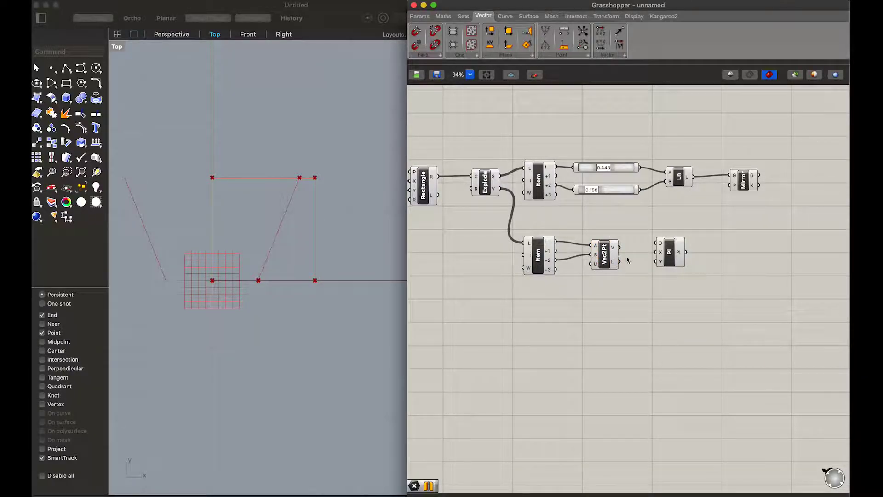
mouse_move(669, 253)
left_mouse_down()
mouse_move(688, 256)
mouse_move(676, 271)
left_mouse_up()
Step: Feed Unit Z into the plane, use it as Mirror's plane, and set the point to 0.222
double_click(627, 280)
type("z")
left_click(630, 292)
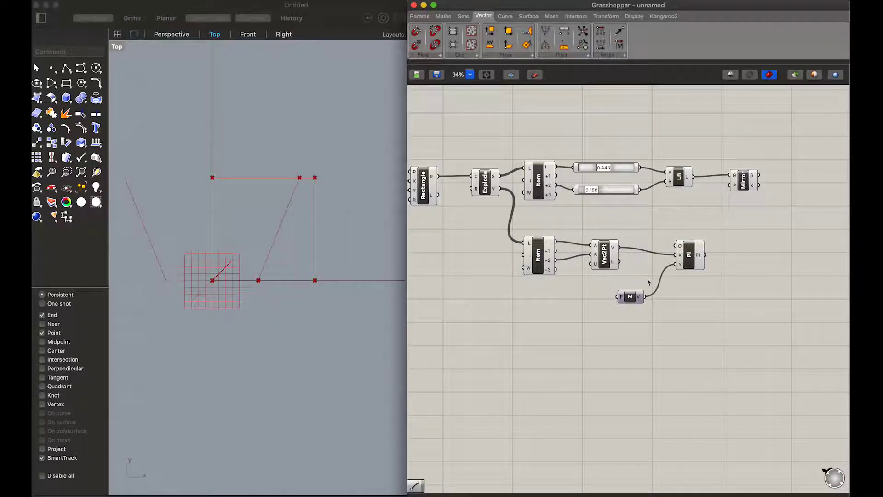
left_click(171, 34)
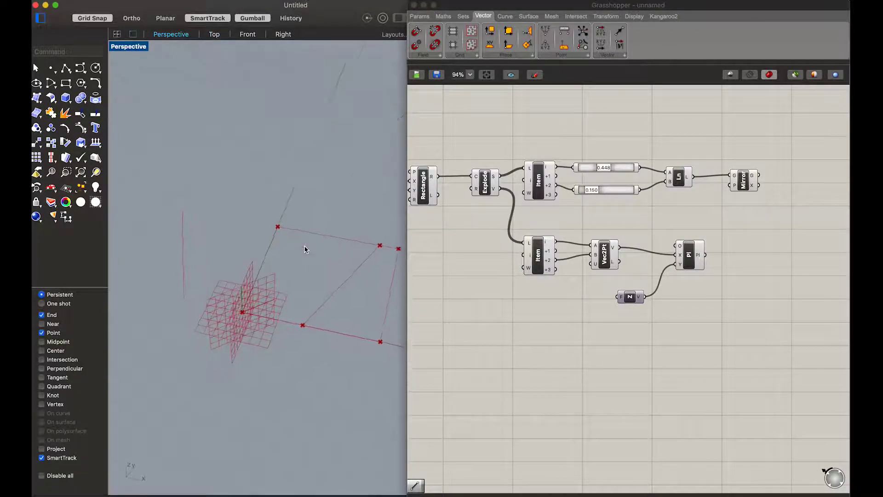
left_click(215, 35)
left_click_drag(706, 255, 729, 185)
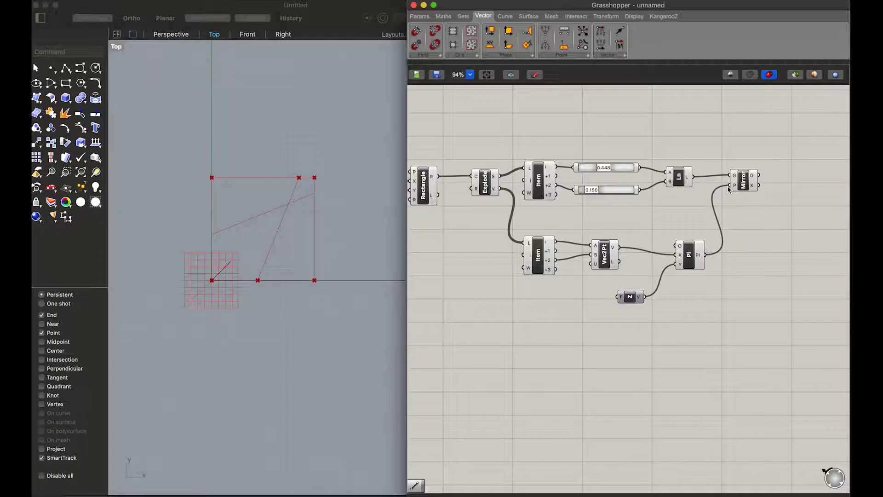
left_click_drag(582, 189, 597, 189)
left_click(649, 301)
scroll(650, 302, "up", 5)
Step: Draw a helper diagonal Line from the first to the third tile point
left_click(505, 16)
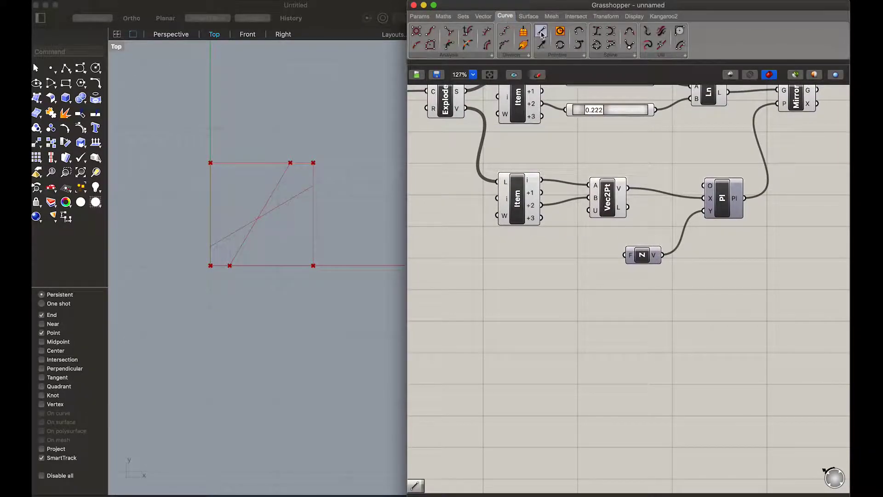
left_click_drag(646, 308, 680, 307)
scroll(683, 308, "down", 3)
scroll(684, 308, "up", 2)
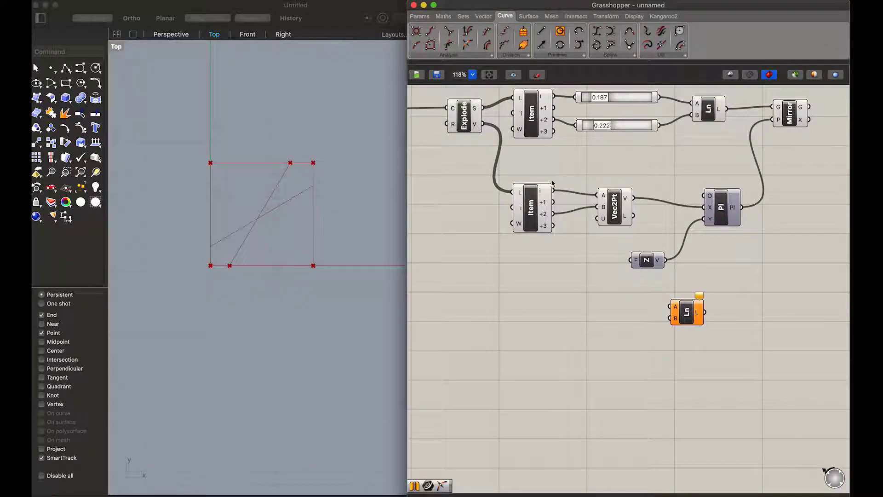
left_click_drag(554, 190, 680, 311)
left_click_drag(553, 214, 671, 318)
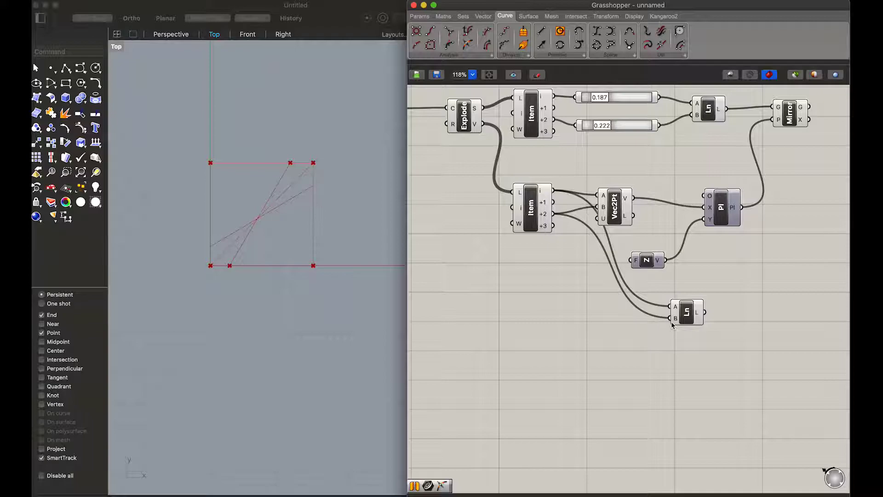
right_click_drag(800, 317, 707, 307)
Step: Add a Point On Curve component driven by the diagonal line
double_click(658, 300)
type("slider")
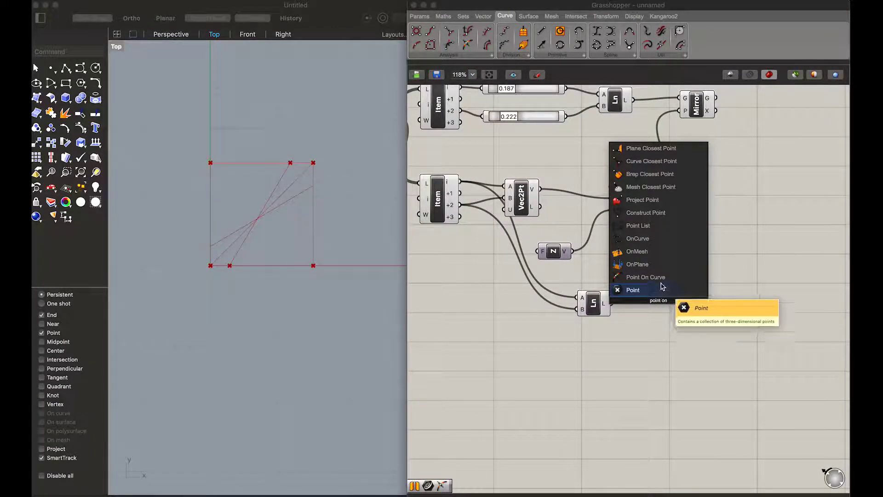
key("Return")
left_click_drag(697, 306, 704, 307)
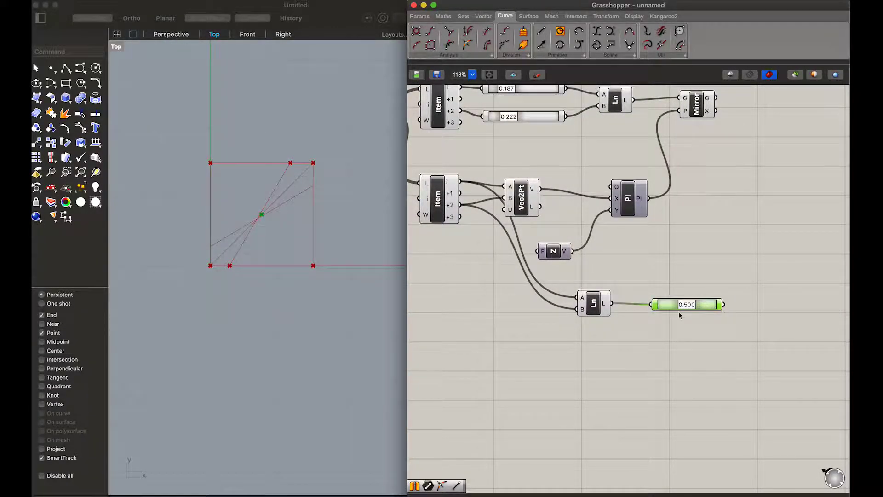
scroll(679, 315, "right", 5)
scroll(679, 315, "down", 1)
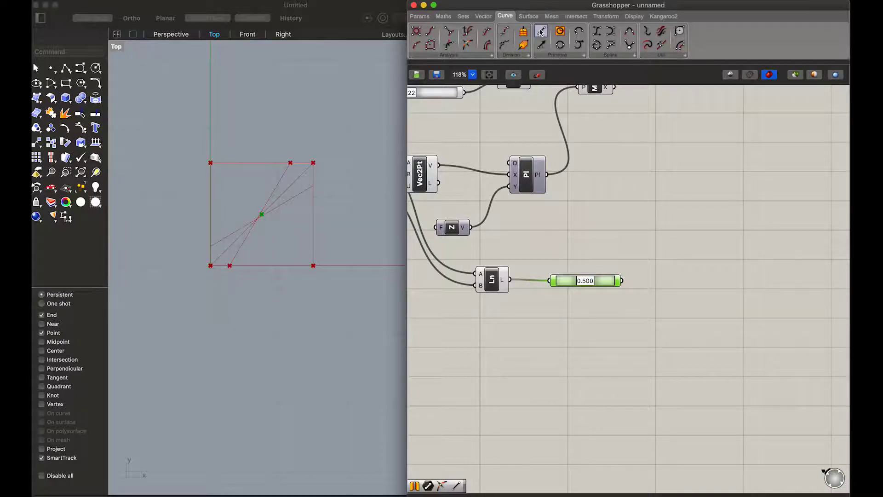
Step: Create a second Line to the diagonal point and mirror it with a duplicated Mirror
left_click_drag(687, 287, 685, 285)
scroll(652, 294, "down", 3)
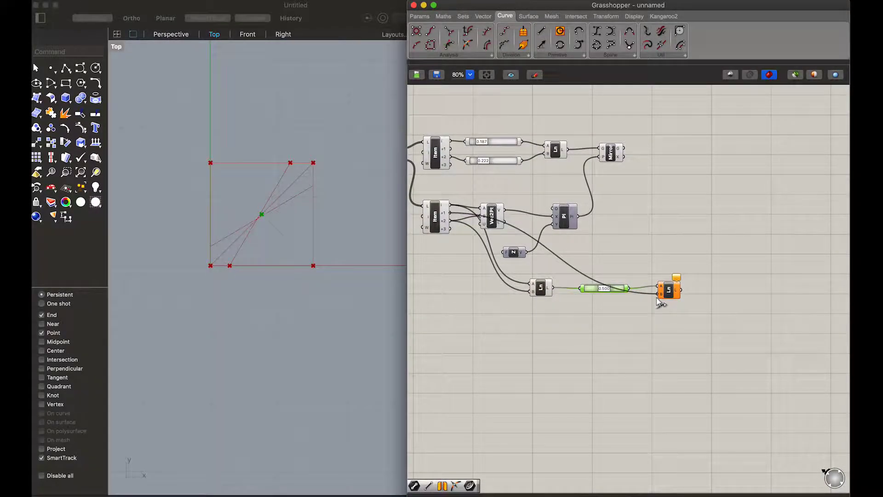
left_click_drag(478, 255, 657, 296)
mouse_move(611, 151)
left_mouse_down("alt")
mouse_move(640, 196)
mouse_move(688, 222)
left_mouse_up("alt")
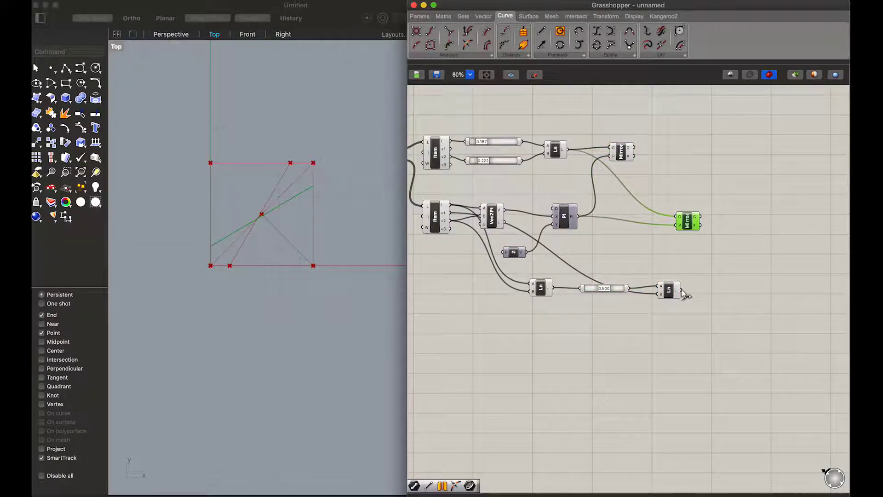
left_click_drag(681, 289, 675, 217)
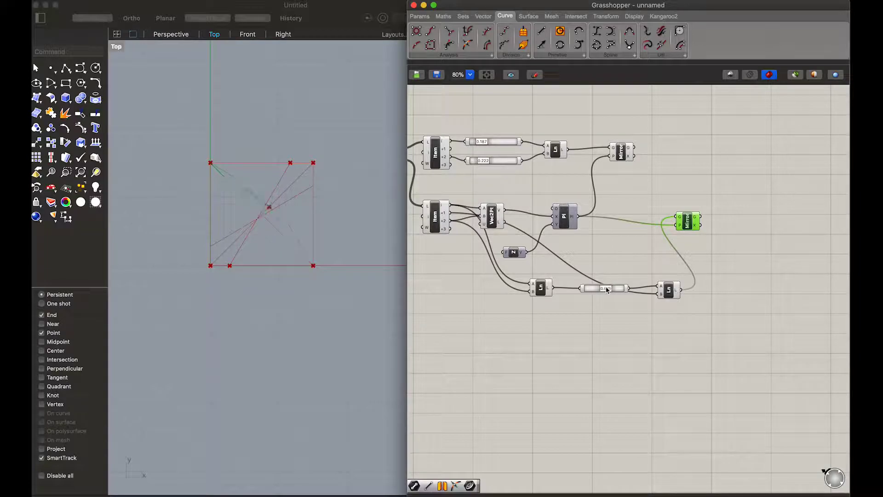
Step: Hide the helper diagonal's preview and slide its point to 0.411
left_click_drag(606, 289, 602, 289)
right_click(542, 289)
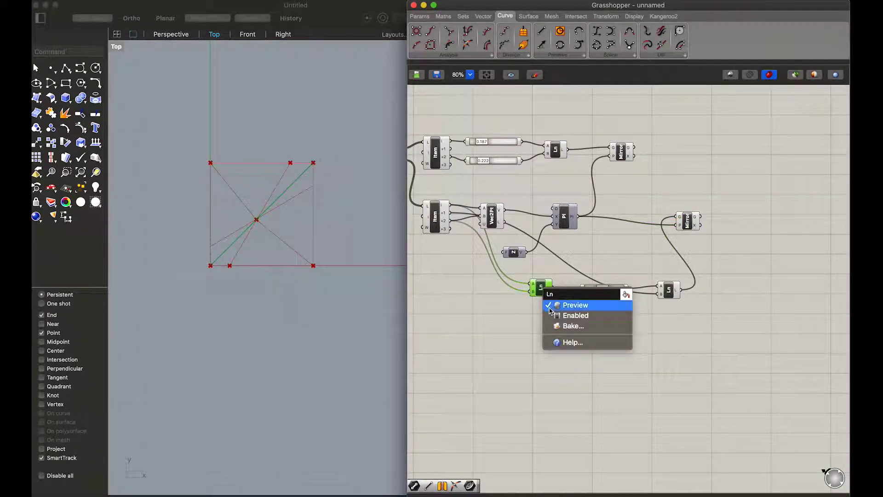
left_click(550, 308)
left_click_drag(612, 291, 600, 290)
Step: Retune the line sliders to 0.341 and 0.194
left_click(483, 141)
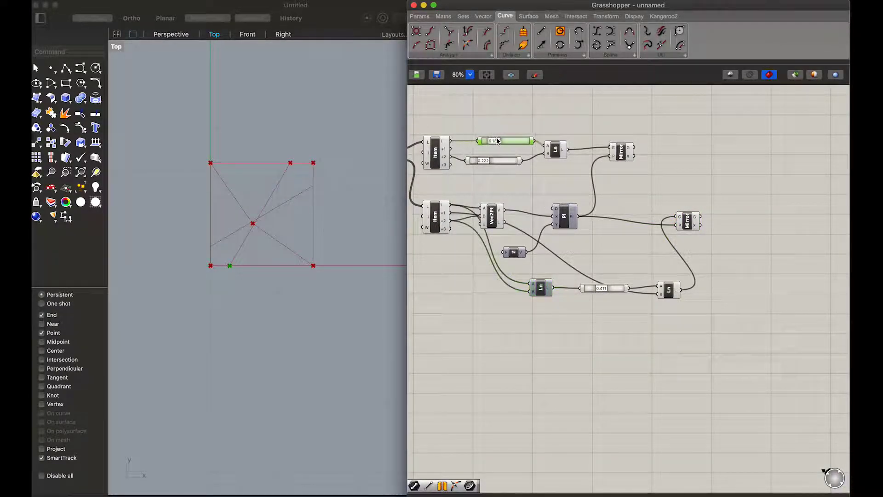
left_click(480, 161)
right_click_drag(450, 170, 482, 167)
scroll(481, 167, "left", 5)
scroll(482, 168, "right", 5)
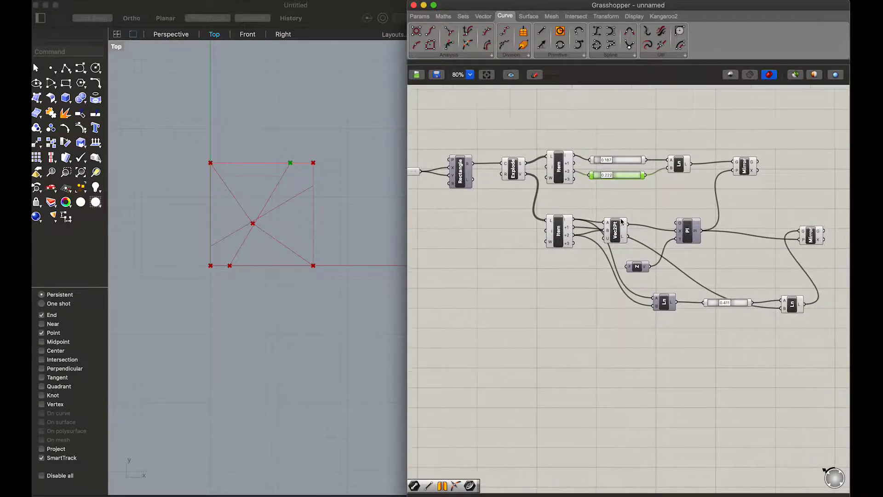
scroll(608, 198, "right", 2)
left_click_drag(464, 173, 462, 187)
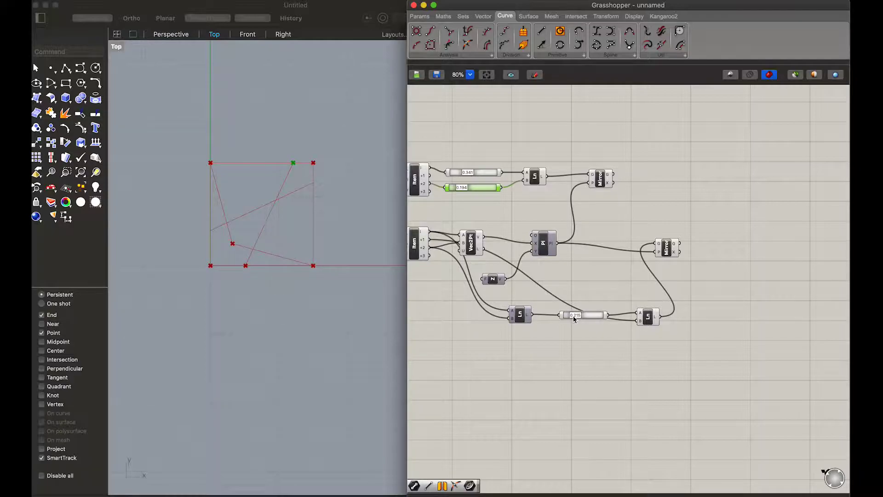
left_click(660, 181)
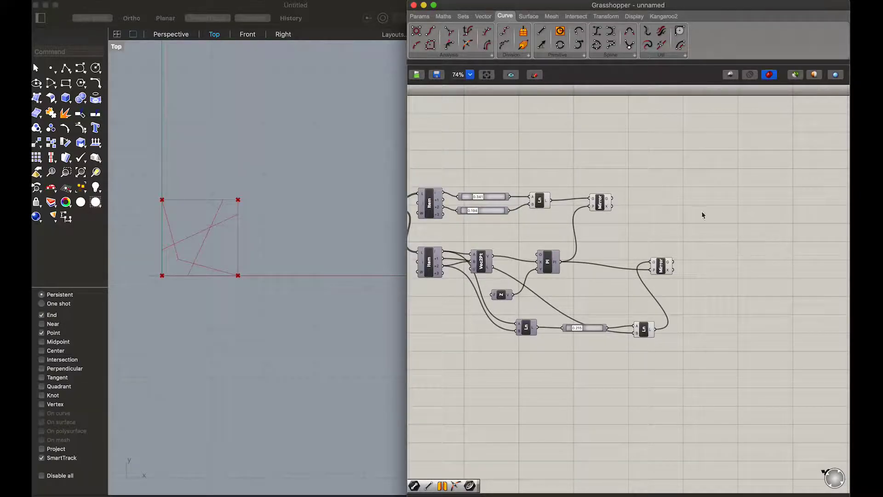
Step: Collect both mirrored line sets in a Curve parameter feeding a Polar Array
right_click(693, 204)
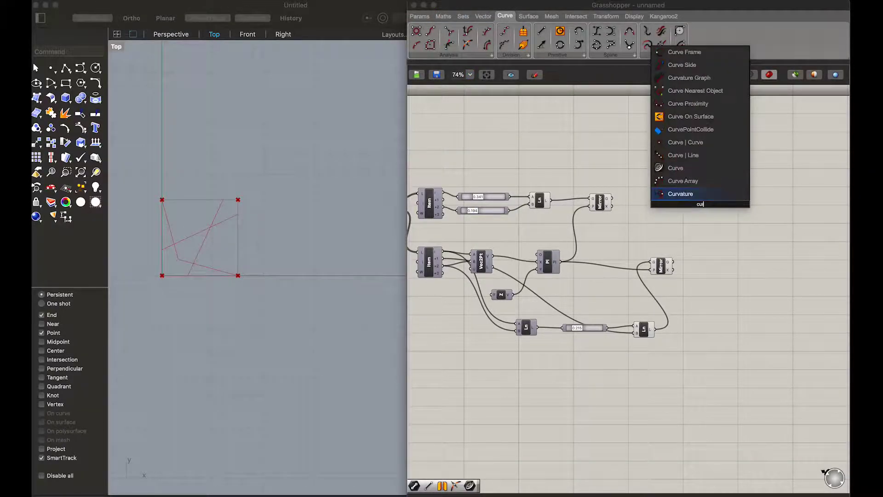
left_click(680, 172)
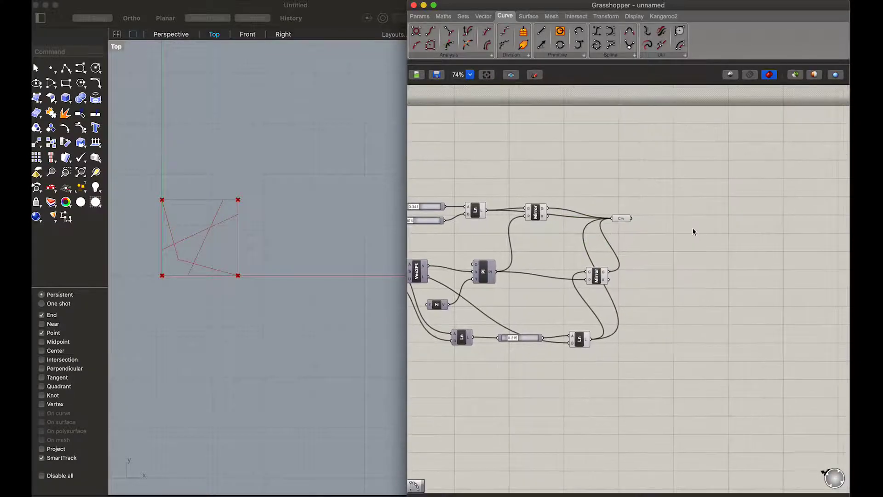
double_click(676, 209)
type("polar")
key("Return")
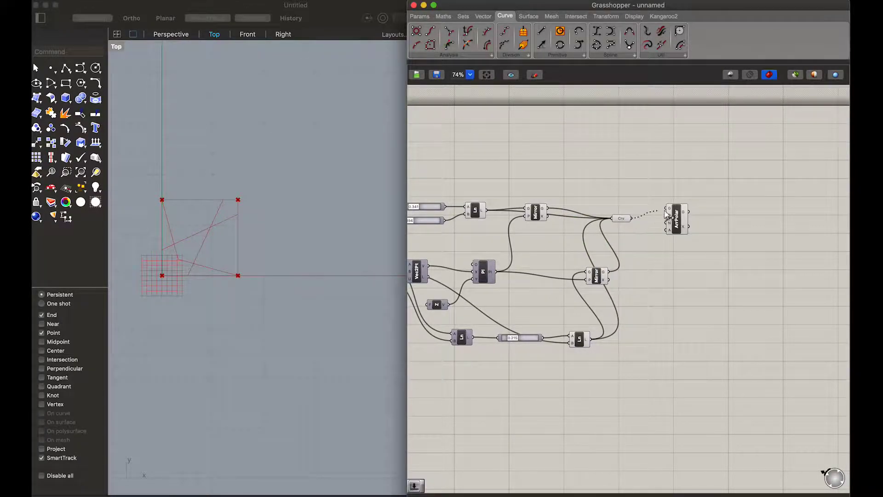
mouse_move(666, 214)
left_mouse_down()
mouse_move(690, 227)
mouse_move(680, 229)
left_mouse_up()
Step: Add a Count slider of 4 for the Polar Array and tweak the point sliders
scroll(339, 296, "left", 5)
double_click(658, 239)
type("number slider")
key("Return")
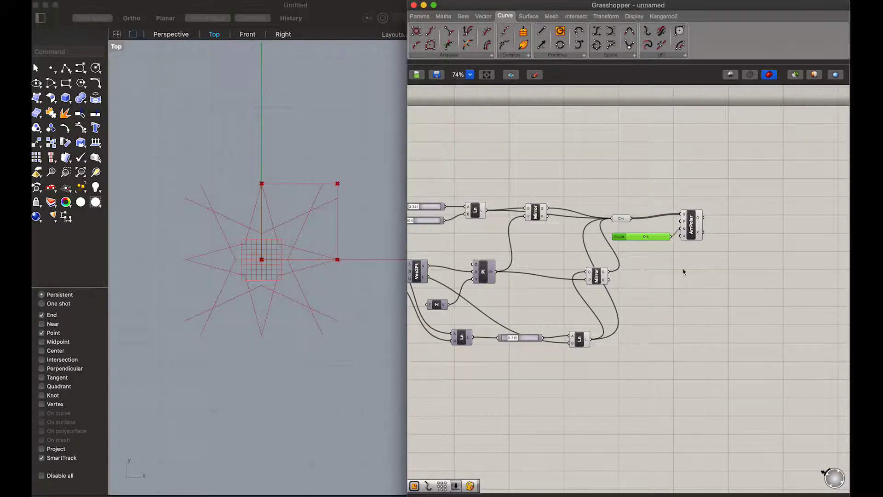
scroll(700, 275, "left", 5)
left_click_drag(580, 316, 578, 319)
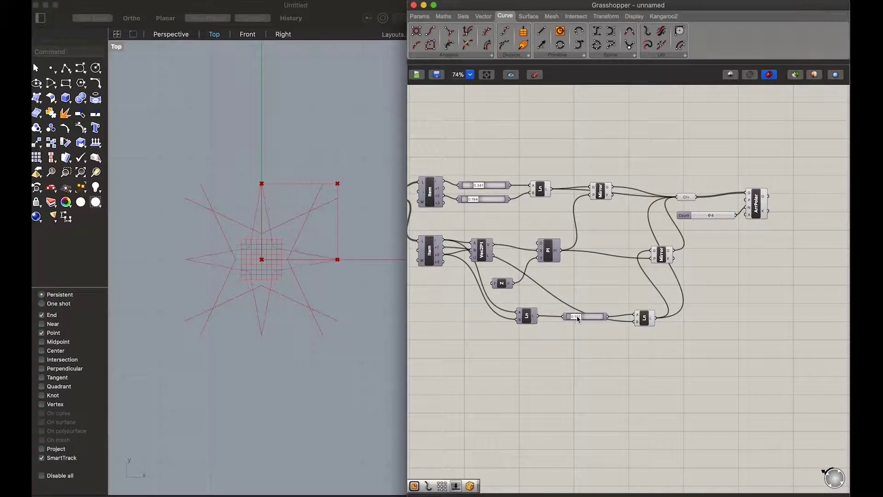
left_click_drag(479, 186, 474, 186)
Step: Flatten the Polar Array's X output
scroll(639, 269, "up", 3)
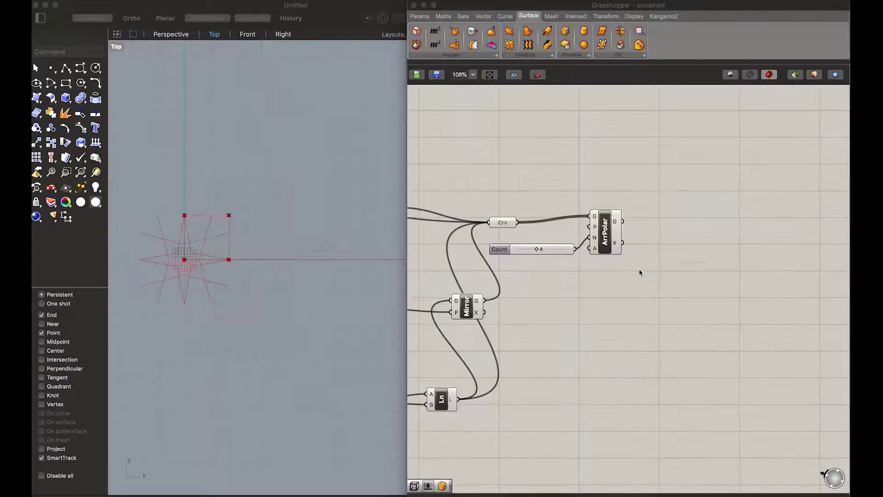
left_click(613, 230)
right_click(615, 241)
left_click(622, 256)
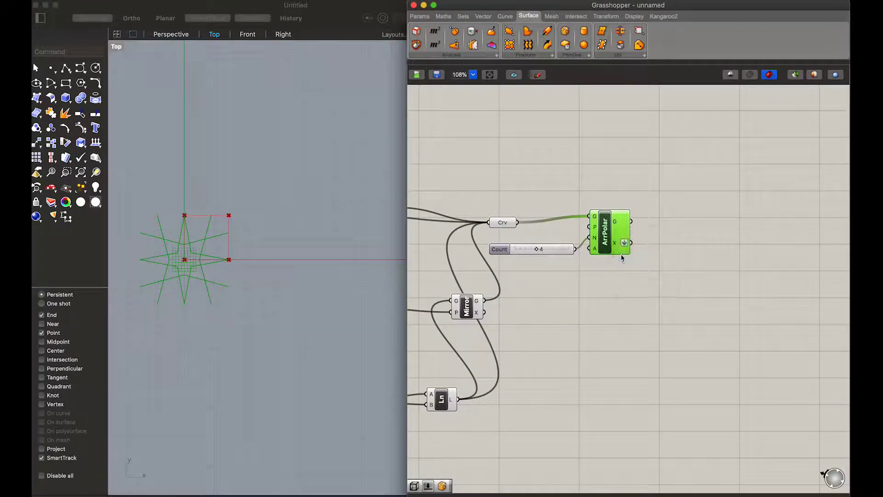
scroll(298, 310, "left", 3)
Step: Feed the polar star into a Rectangular Array and hide the array's preview
left_click(700, 237)
right_click(700, 236)
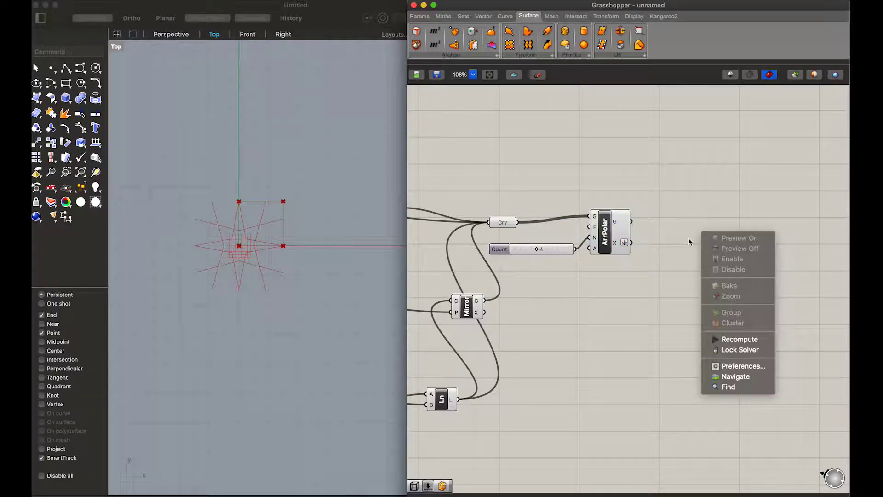
double_click(688, 238)
type("rec")
left_click(661, 229)
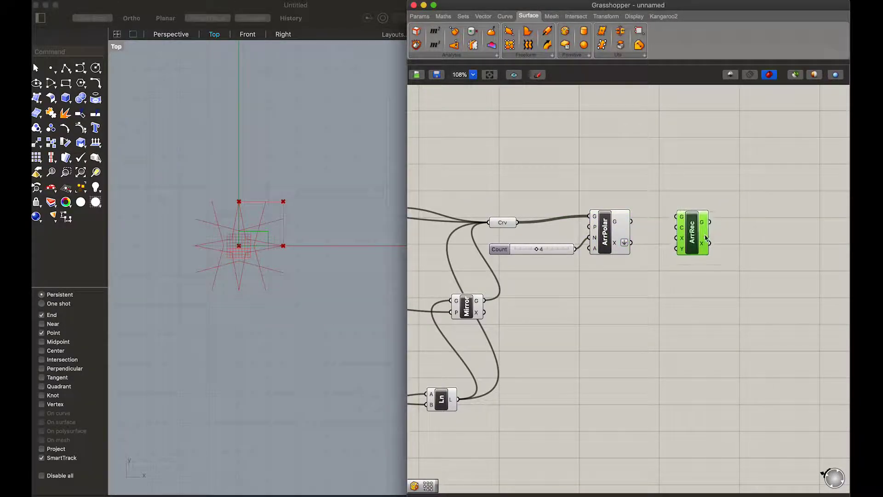
left_click_drag(631, 221, 687, 214)
right_click_drag(687, 216, 658, 221)
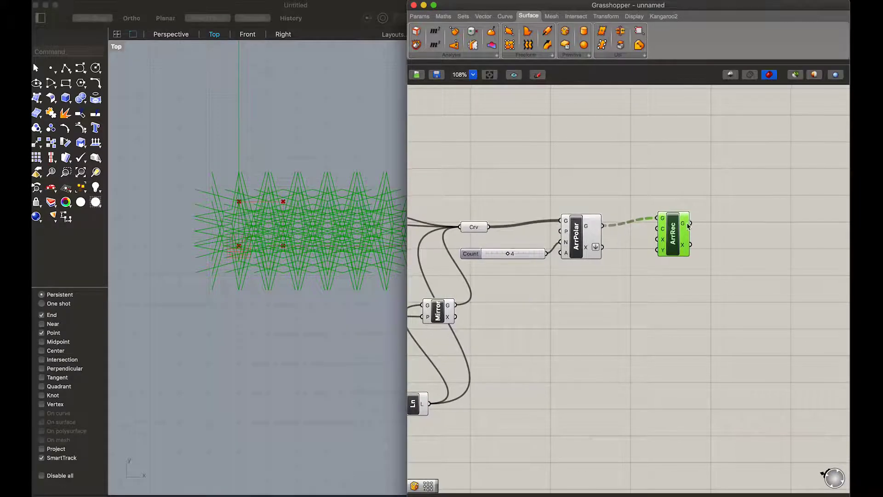
right_click(679, 223)
key("Escape")
right_click(672, 238)
left_click(679, 252)
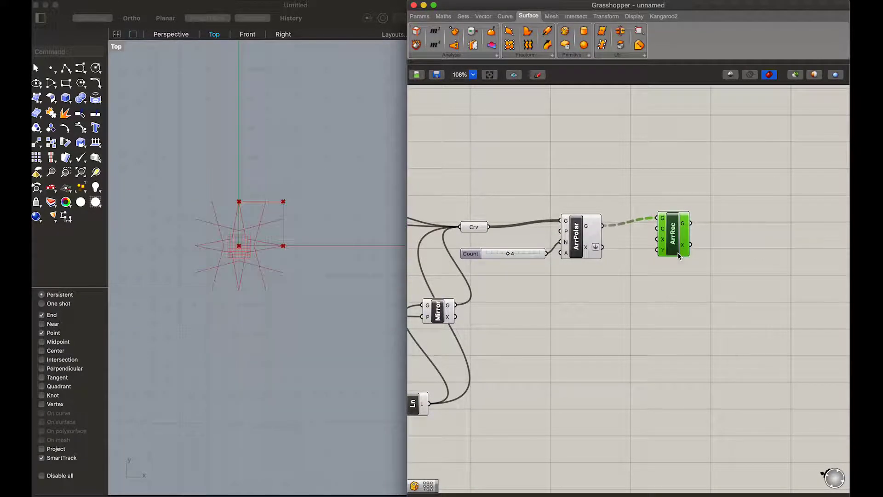
Step: Wrap the star in a Union Box bounding box wired to ArrRec C, with the star into G
left_click_drag(566, 31, 632, 311)
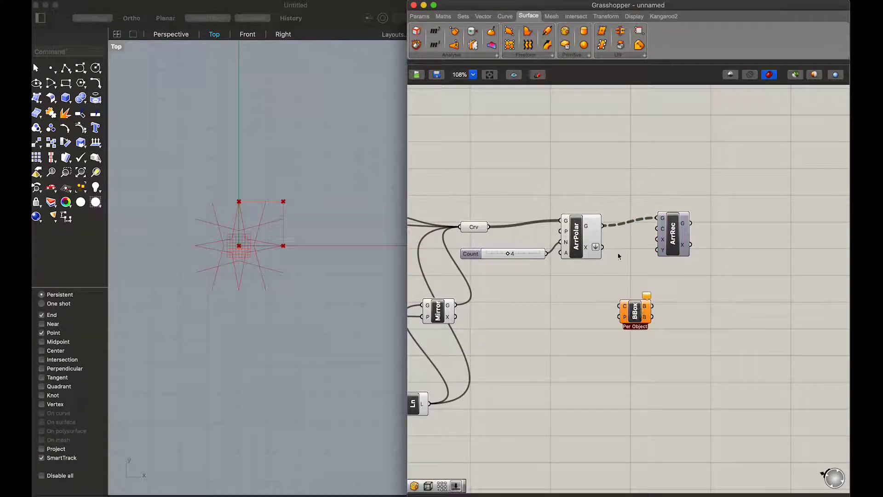
left_click_drag(603, 225, 620, 305)
right_click(638, 316)
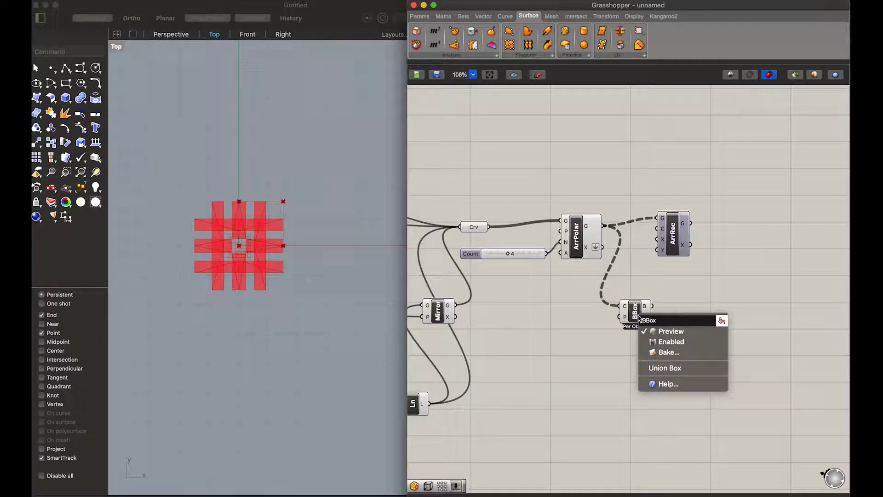
left_click(652, 372)
left_click_drag(652, 307, 655, 229)
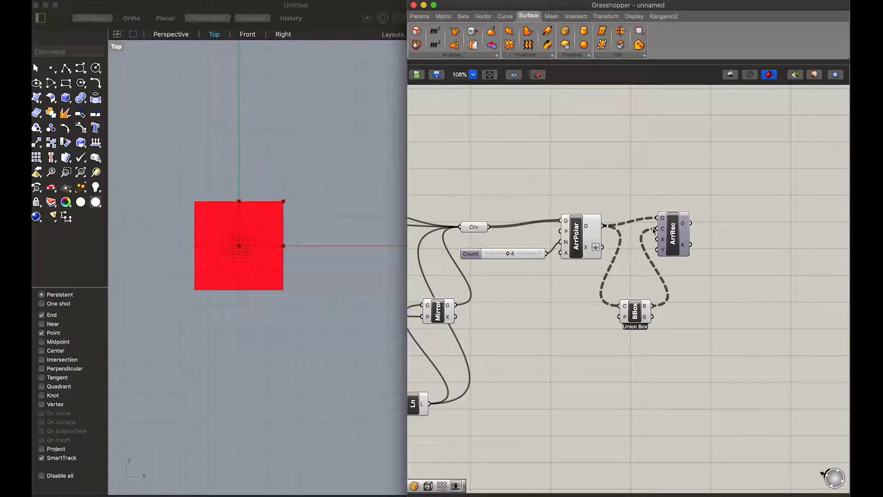
mouse_move(653, 315)
left_mouse_down()
mouse_move(657, 239)
mouse_move(665, 304)
mouse_move(657, 229)
left_mouse_up()
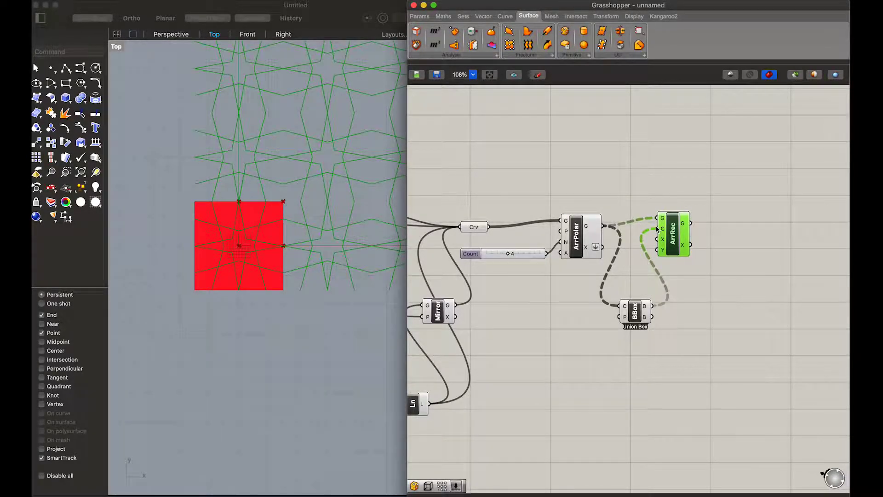
Step: Inspect the arrayed lattice in Rhino and move the Union Box component aside on the canvas
left_click(723, 274)
scroll(723, 274, "down", 3)
left_click(336, 296)
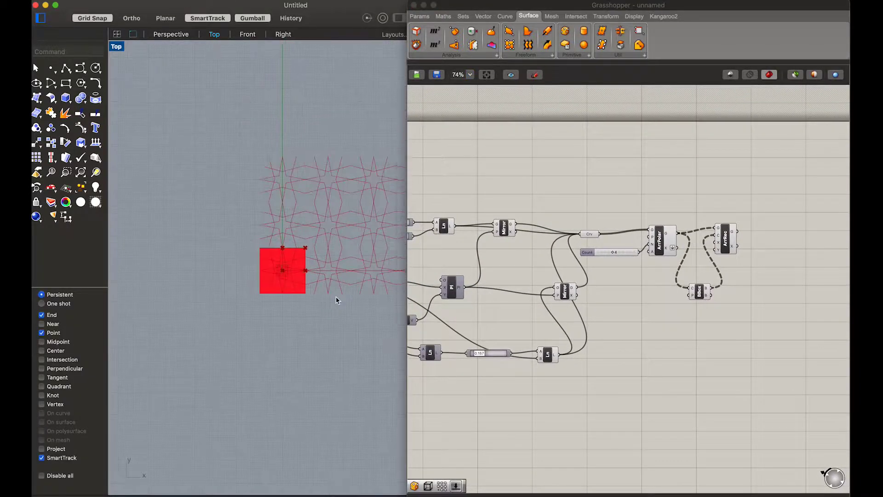
scroll(336, 296, "down", 5)
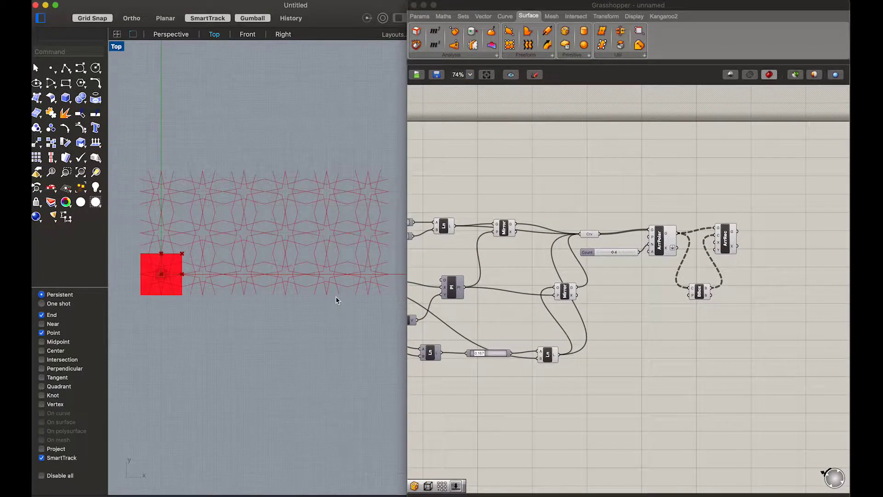
left_click(712, 271)
scroll(712, 271, "up", 5)
scroll(711, 272, "up", 2)
left_click_drag(671, 334, 620, 324)
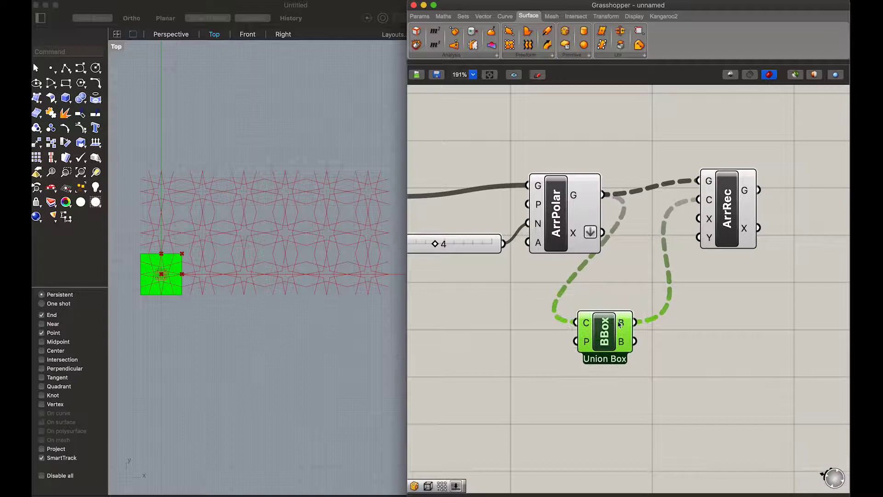
Step: Add an X Count number slider at 4 that drives ArrRec's X count
double_click(719, 306)
type("slider")
key("Return")
left_click_drag(662, 306, 652, 332)
left_click_drag(784, 332, 694, 218)
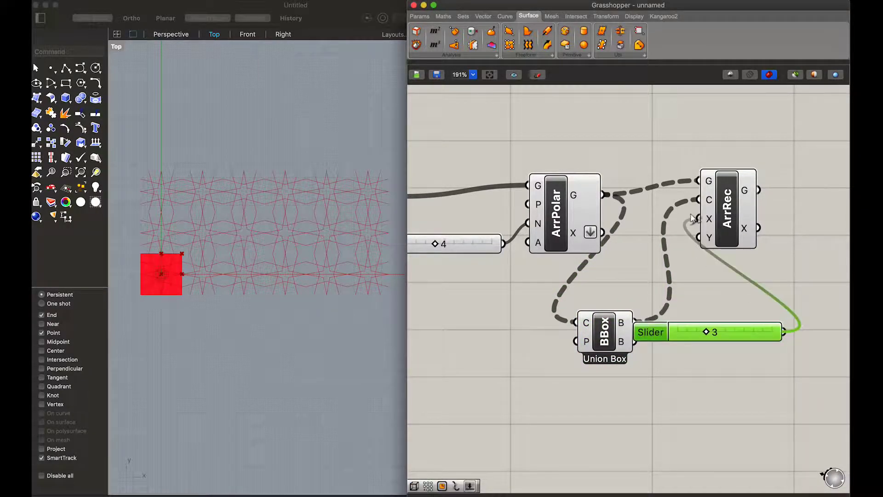
Step: Add a Y Count slider at 4 for ArrRec's Y count, arrange both sliders, and bring up ArrRec's G output menu
double_click(695, 370)
type("slider")
key("Return")
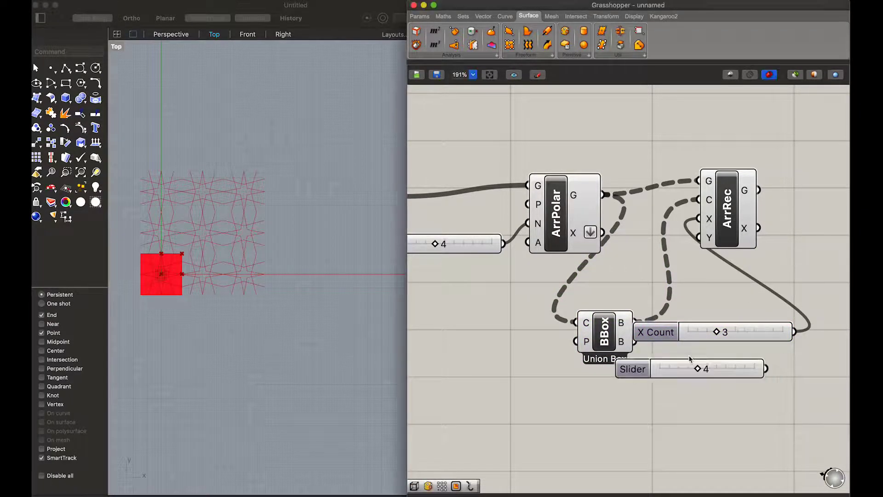
left_click_drag(766, 368, 698, 237)
left_click_drag(633, 369, 663, 394)
mouse_move(655, 331)
left_mouse_down()
mouse_move(662, 367)
mouse_move(626, 357)
mouse_move(634, 358)
left_mouse_up()
scroll(607, 424, "down", 2)
scroll(607, 424, "down", 1)
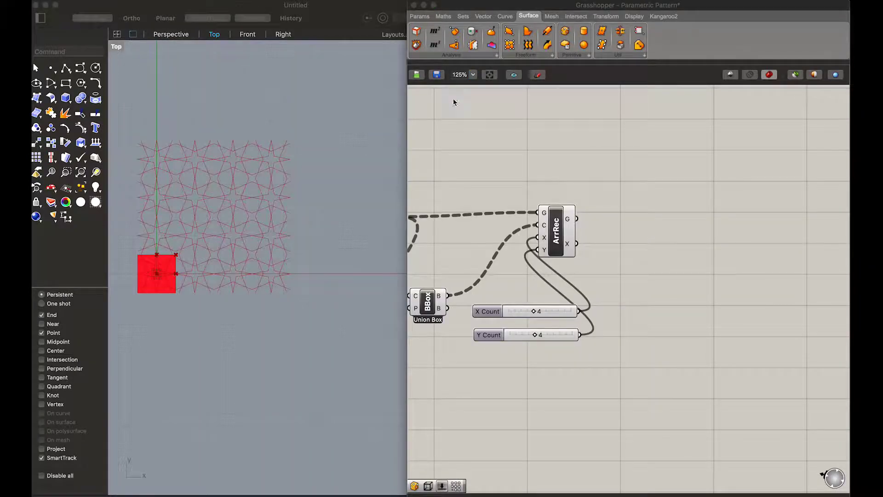
left_click(560, 236)
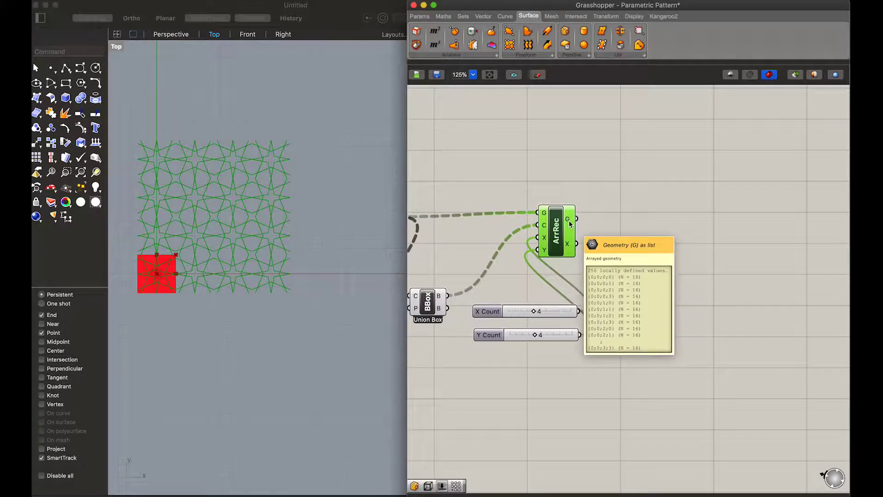
right_click(571, 221)
Step: Flatten ArrRec's G output and add a Union Box bounding box around the whole grid
left_click(593, 250)
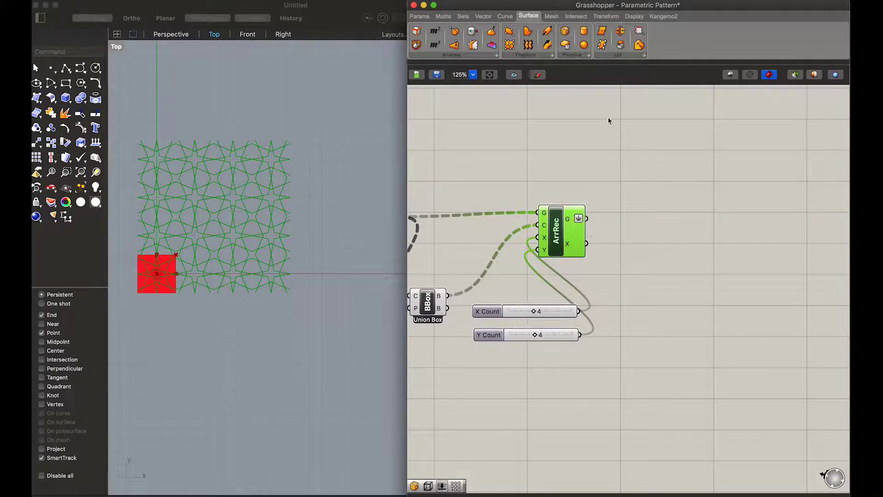
mouse_move(566, 31)
left_mouse_down()
mouse_move(669, 225)
mouse_move(651, 217)
left_mouse_up()
right_click(666, 217)
left_click(687, 274)
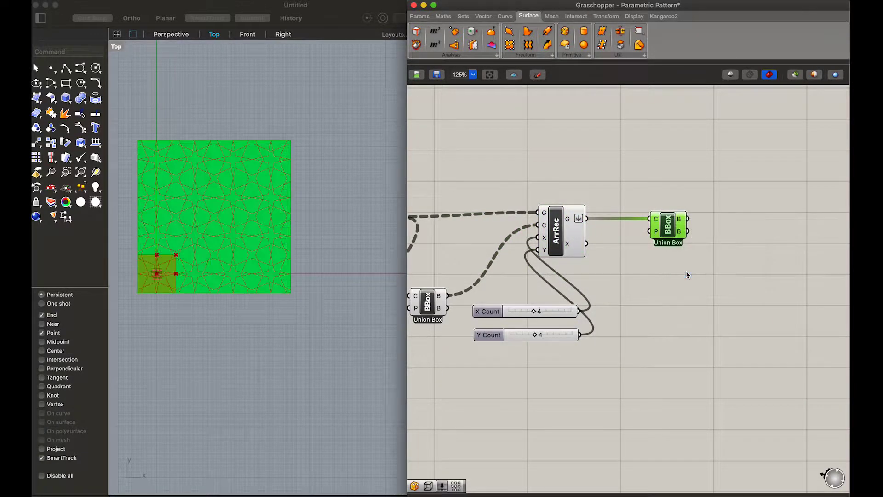
left_click(687, 275)
scroll(689, 244, "right", 5)
Step: Add a Brep Wireframe component fed by the overall bounding box
double_click(690, 211)
type("brep")
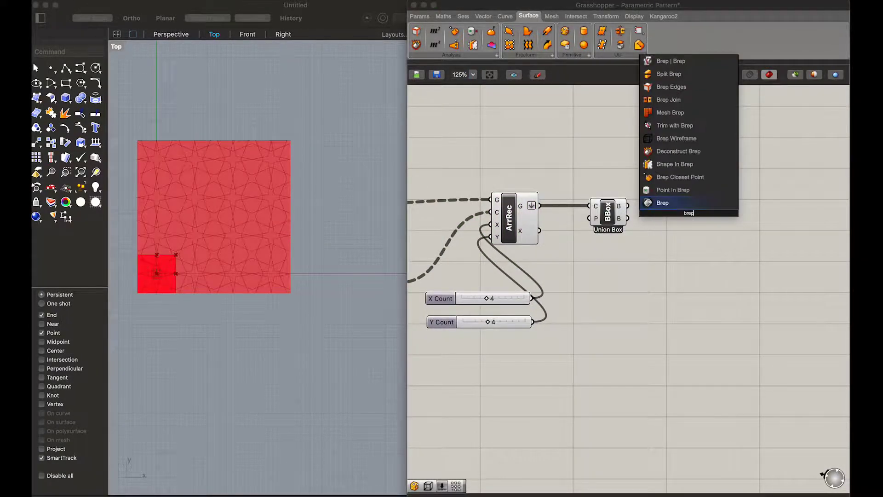
type(" wiref")
left_click(680, 190)
left_click_drag(627, 205, 669, 206)
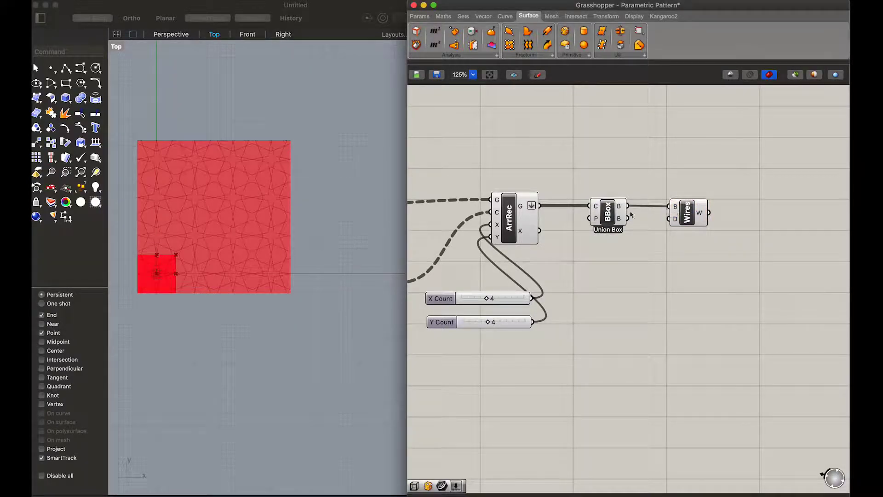
Step: Turn off preview on both the overall and the tile bounding boxes
left_click(619, 216)
right_click(620, 216)
left_click(603, 255)
right_click(616, 220)
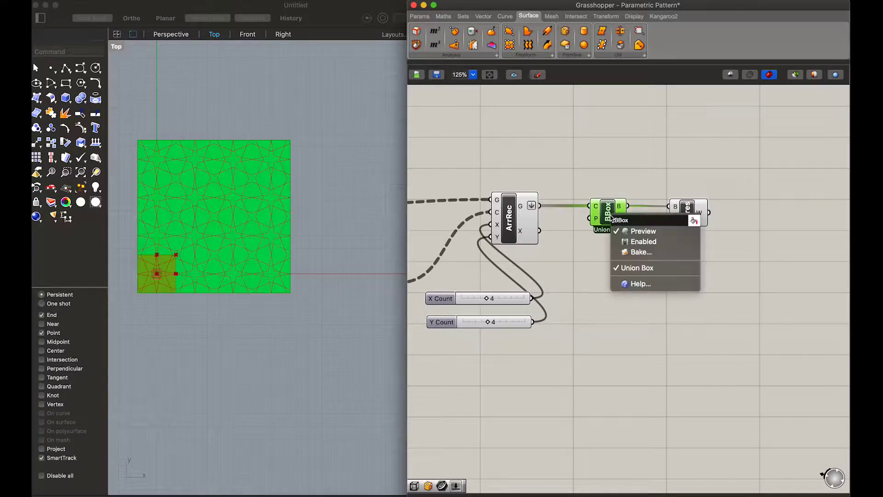
left_click(620, 234)
scroll(619, 233, "left", 5)
right_click(501, 273)
left_click(523, 289)
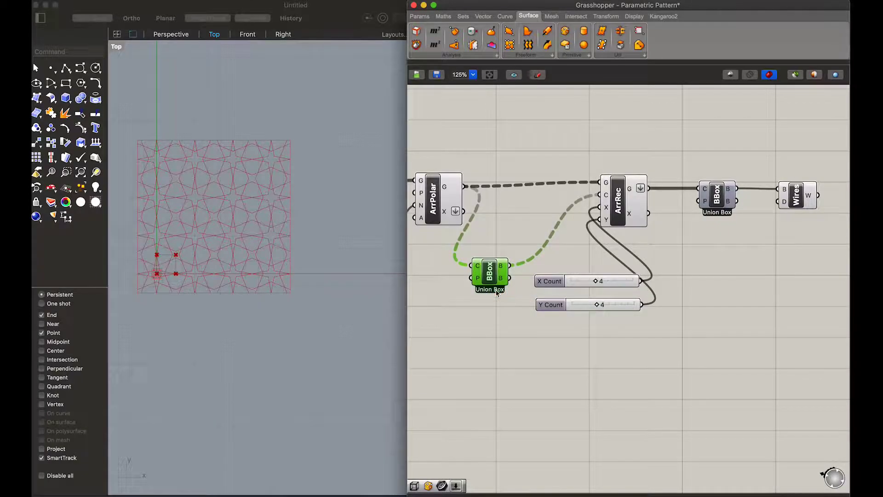
Step: Lower the Y Count slider to 3 rows
scroll(497, 292, "right", 2)
mouse_move(535, 288)
left_mouse_down()
mouse_move(562, 312)
mouse_move(533, 315)
left_mouse_up()
scroll(534, 315, "up", 3)
left_click(712, 233)
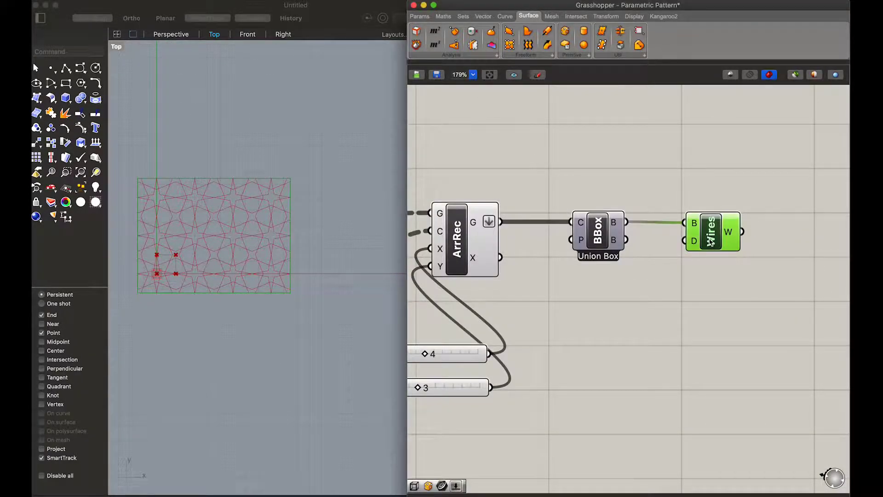
Step: Add a Curve parameter from Params > Geometry and wire ArrRec's G output into it
left_click(420, 17)
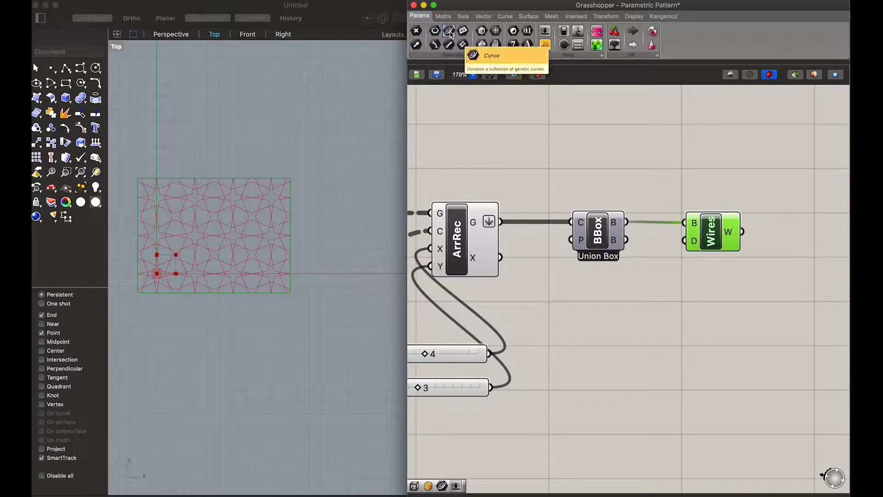
left_click_drag(436, 32, 684, 154)
left_click_drag(501, 221, 680, 154)
left_click(684, 155)
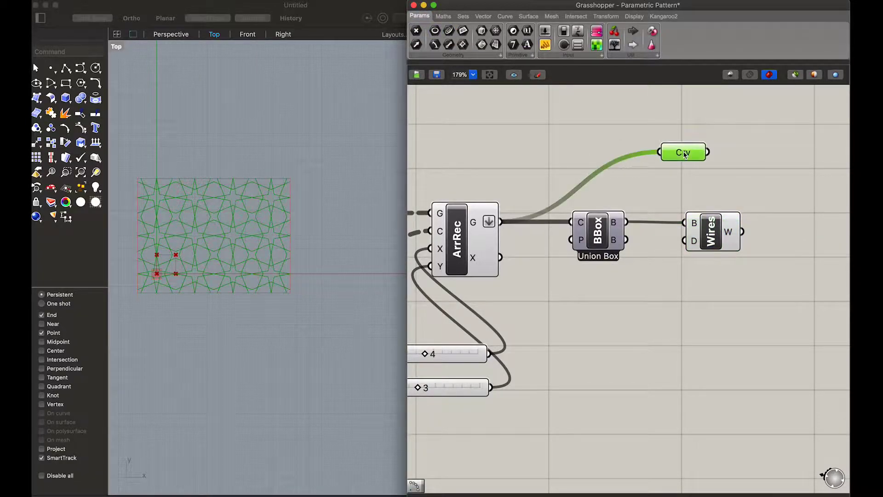
left_click(714, 236)
Step: Turn off the ArrPolar single-tile preview
scroll(483, 181, "down", 3)
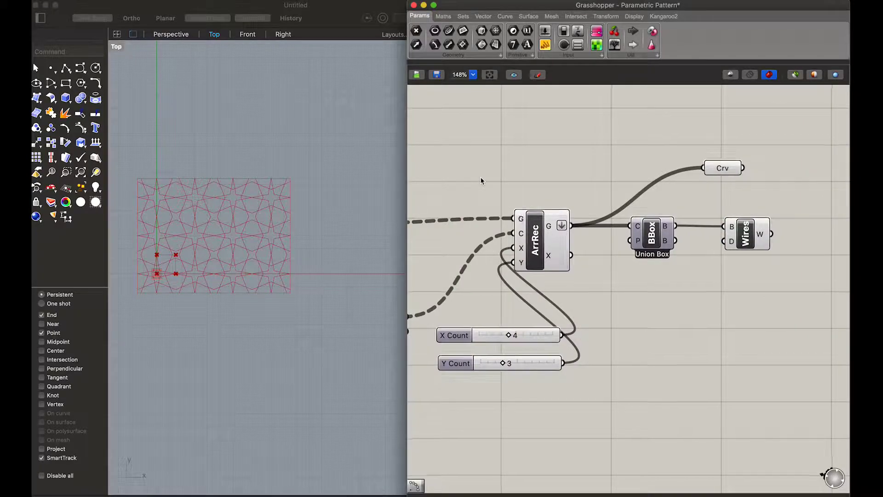
scroll(482, 180, "down", 2)
left_click(663, 251)
right_click(658, 244)
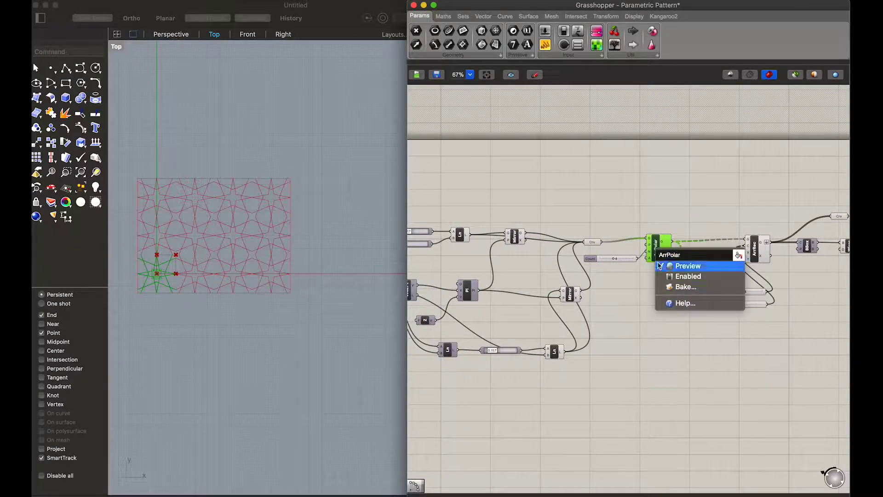
left_click(658, 268)
Step: Change the tile proportion slider from 0.175 to 0.299
right_click_drag(437, 248, 697, 251)
left_click(582, 242)
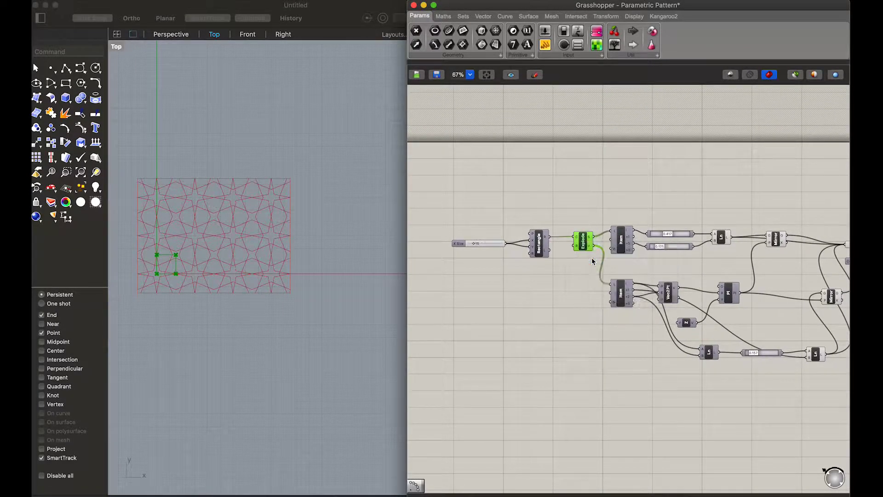
scroll(591, 260, "up", 5)
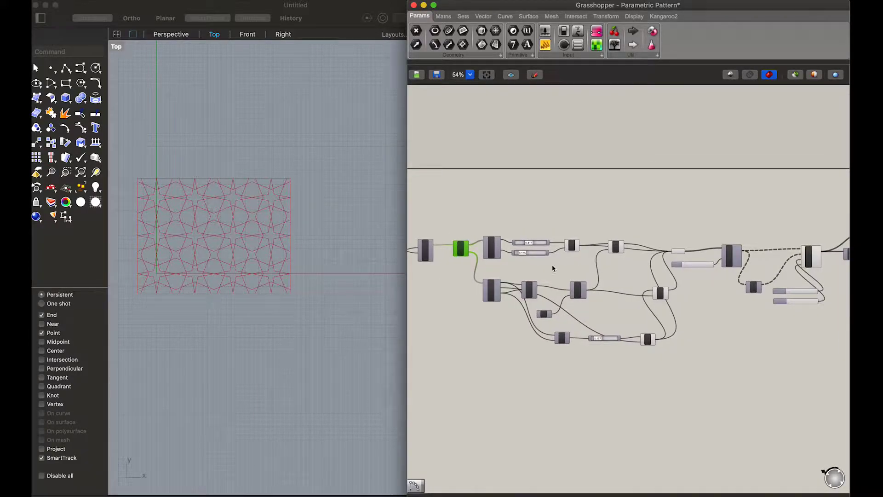
left_click_drag(472, 233, 480, 232)
Step: Raise the two line sliders to 0.789 and 0.492 to curve the lattice
right_click_drag(187, 288, 224, 283)
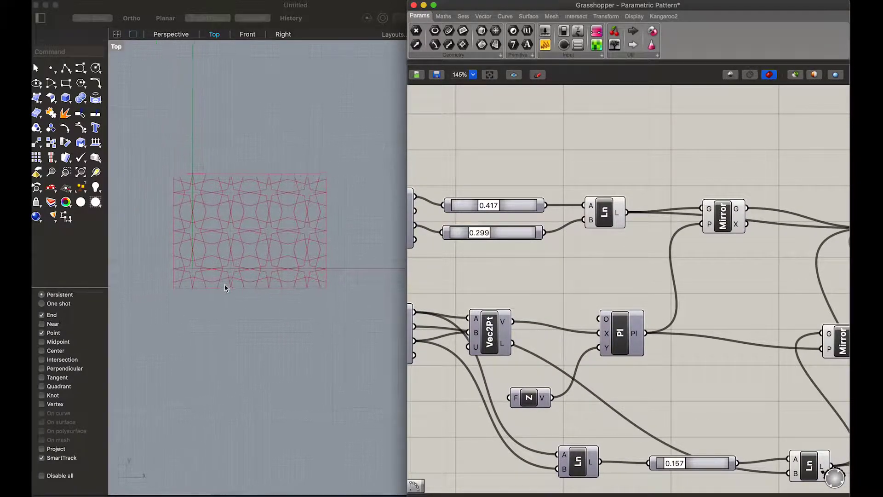
scroll(225, 282, "up", 2)
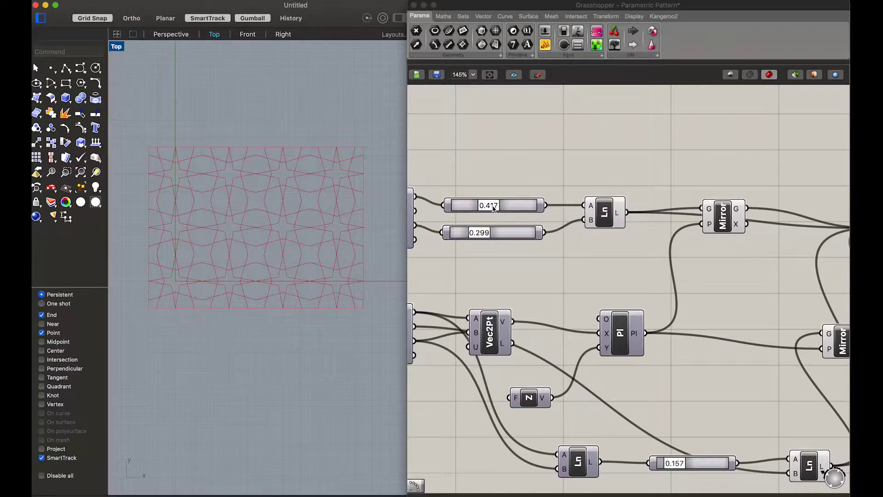
mouse_move(489, 206)
left_mouse_down()
mouse_move(530, 205)
mouse_move(474, 205)
mouse_move(531, 212)
left_mouse_up()
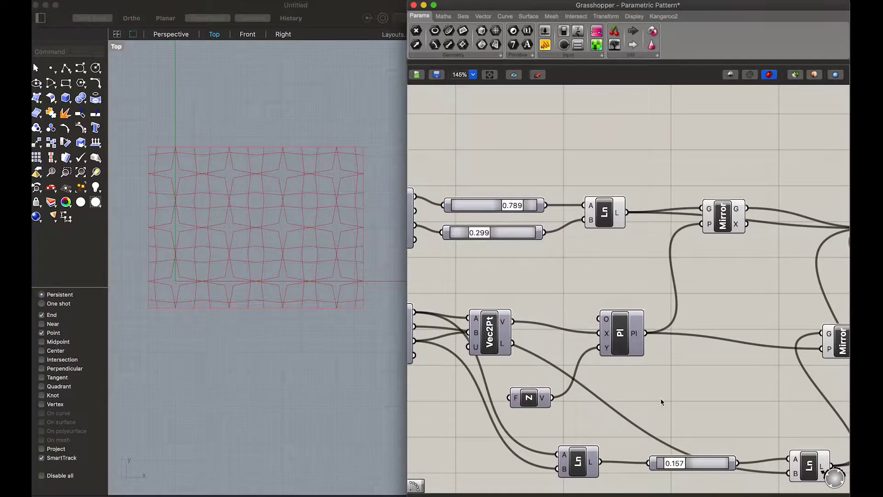
left_click_drag(673, 463, 697, 464)
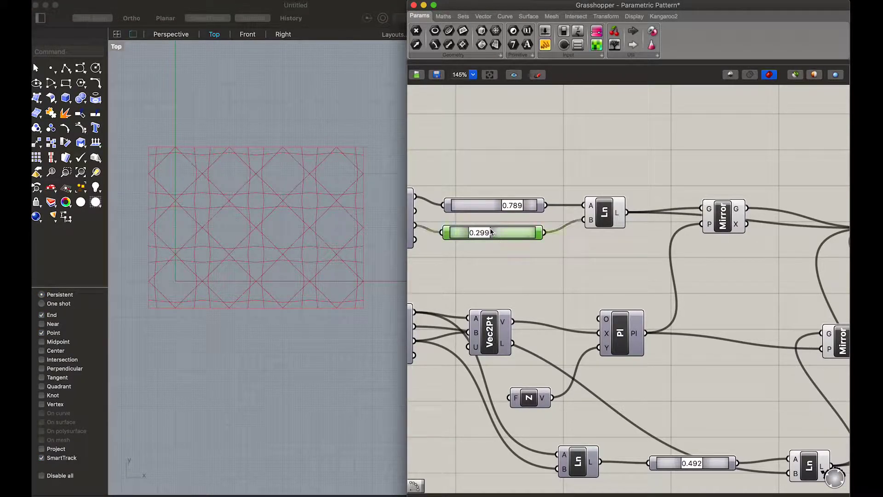
Step: Bake the Crv pattern curves and Wires boundary into Rhino and move them above the preview
right_click(581, 219)
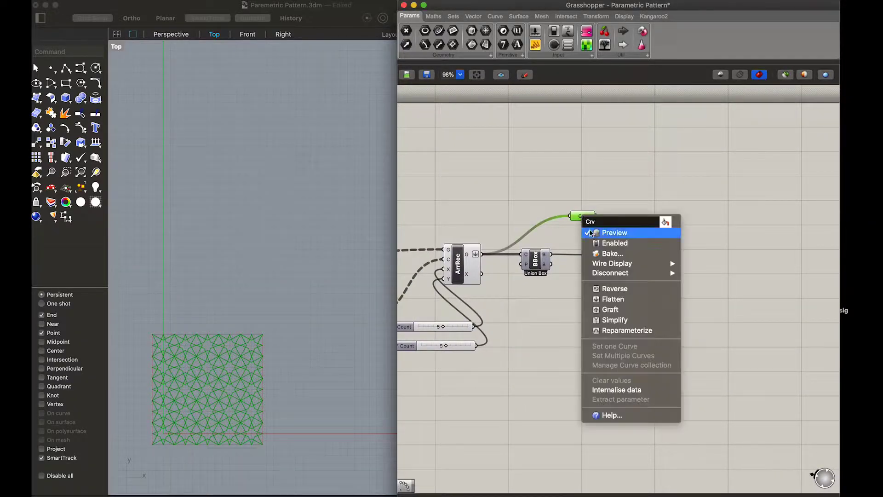
left_click(611, 251)
left_click(603, 348)
right_click(598, 263)
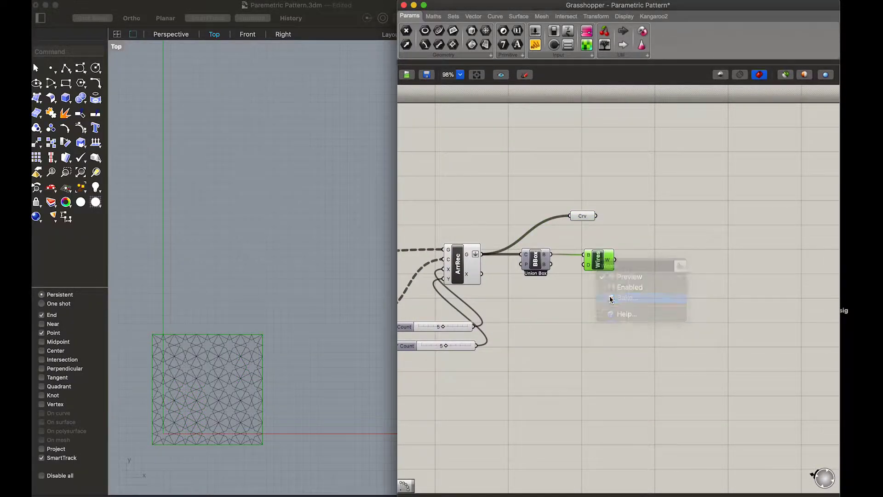
left_click(626, 297)
left_click(617, 390)
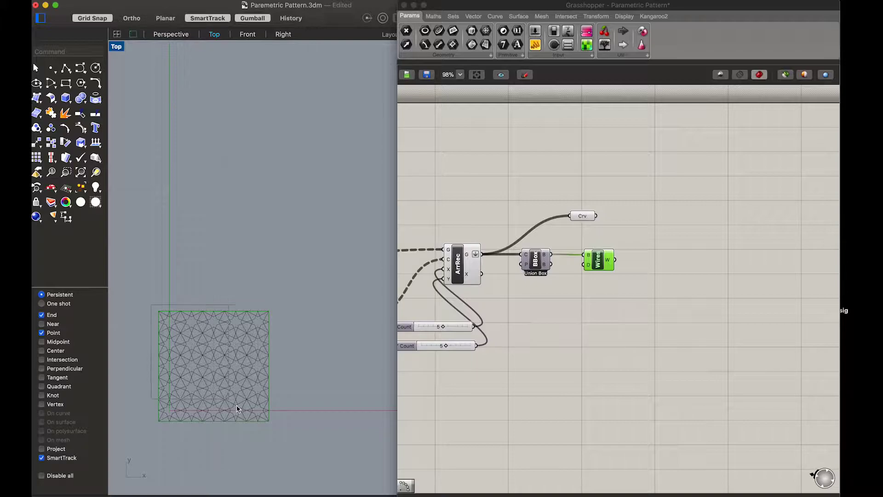
left_click(277, 426)
mouse_move(218, 330)
left_mouse_down()
mouse_move(219, 117)
mouse_move(214, 198)
left_mouse_up()
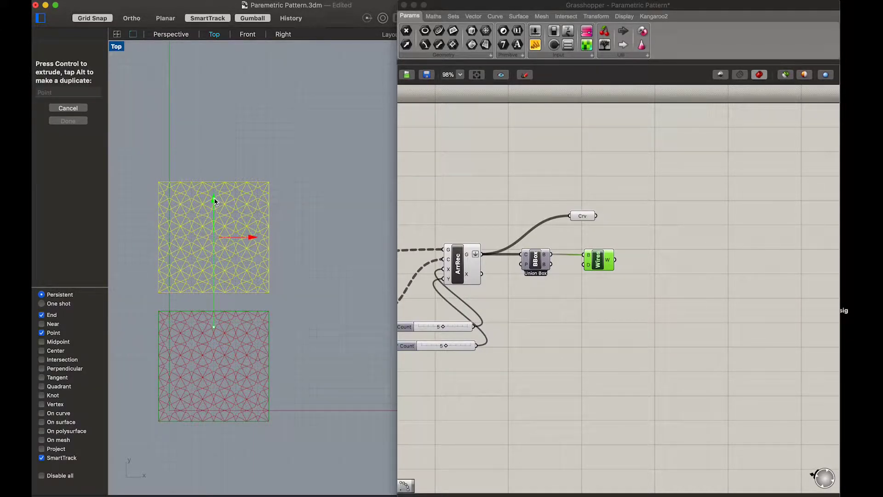
Step: Change the line slider values to create a new pattern variant
scroll(550, 274, "left", 10)
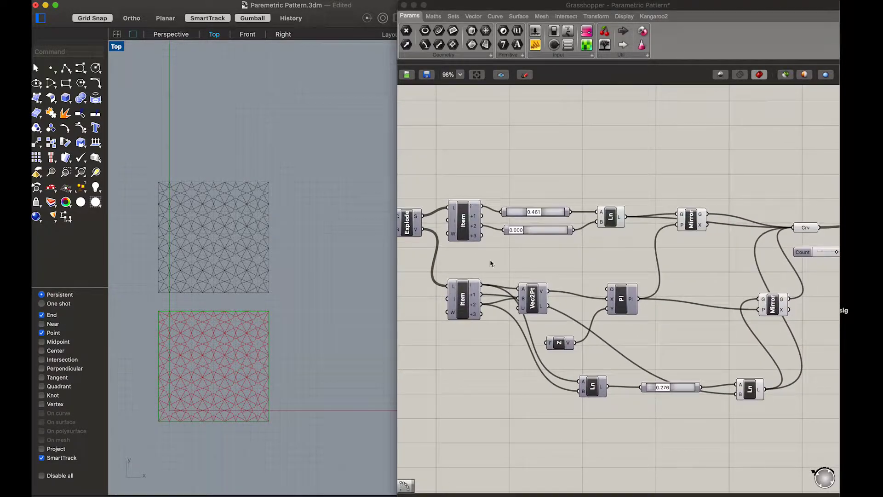
left_click(511, 163)
left_click_drag(529, 215, 535, 233)
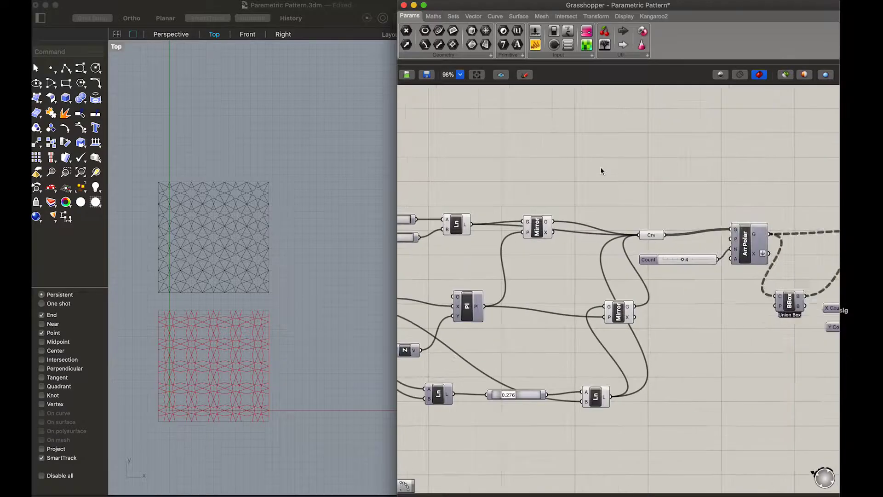
Step: Bake the variant's pattern curves and boundary wires, then move it to the top of the stack
scroll(600, 167, "right", 10)
right_click(628, 196)
left_click(645, 233)
left_click(650, 332)
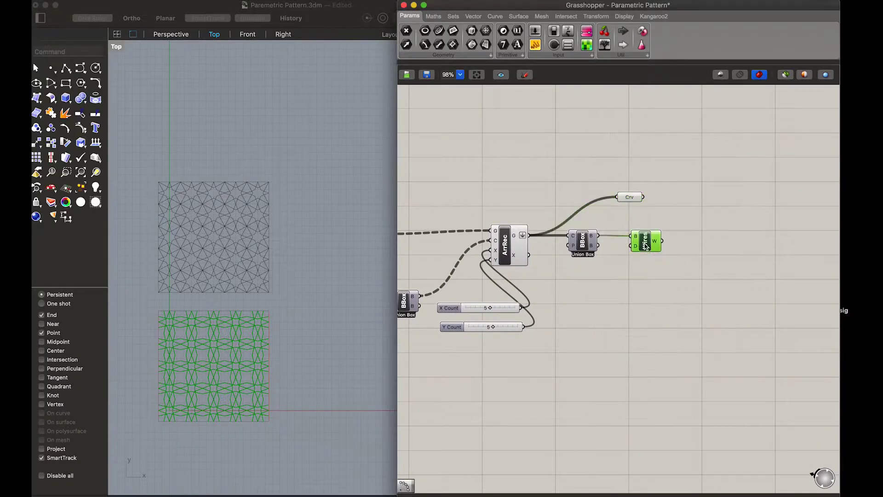
right_click(645, 240)
left_click(653, 280)
left_click(150, 345)
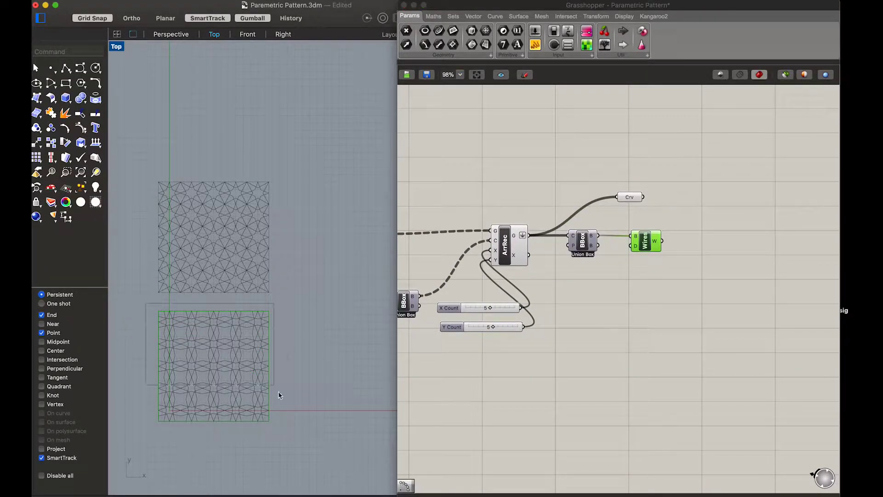
left_click_drag(214, 327, 215, 76)
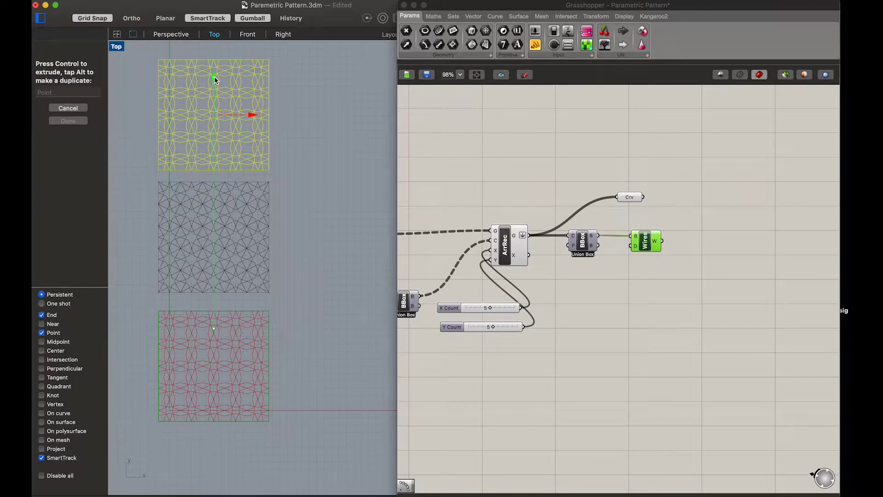
Step: Retune a line slider so the sliders read 0.518 and 0.541 for another variant
scroll(309, 142, "down", 3)
scroll(643, 284, "left", 5)
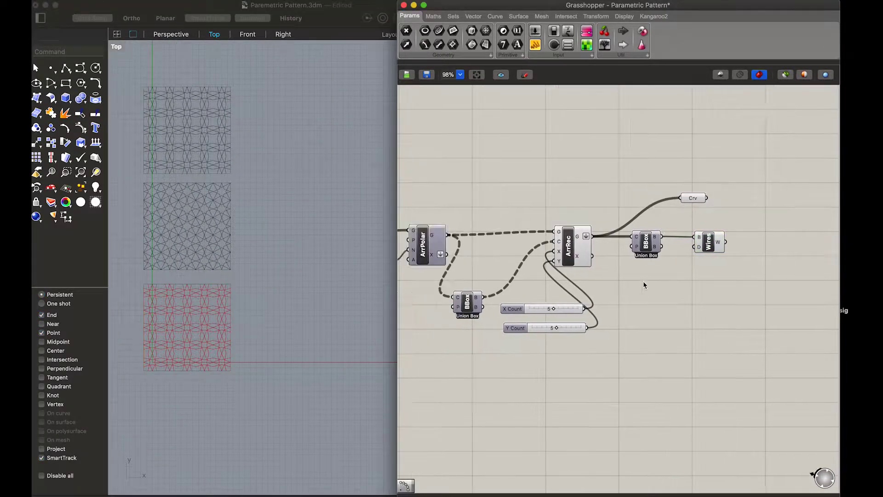
scroll(643, 280, "left", 10)
left_click(528, 214)
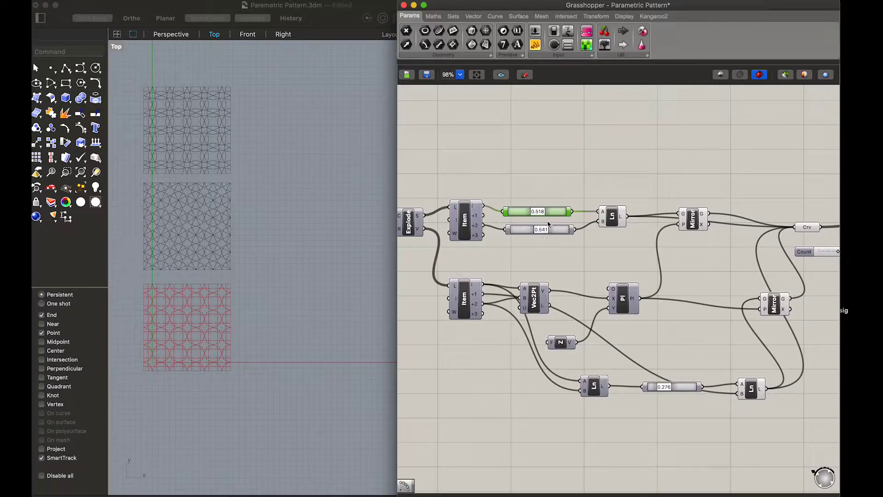
Step: Bake the third variant's pattern curves and boundary wires into Rhino
scroll(547, 224, "right", 10)
right_click(486, 200)
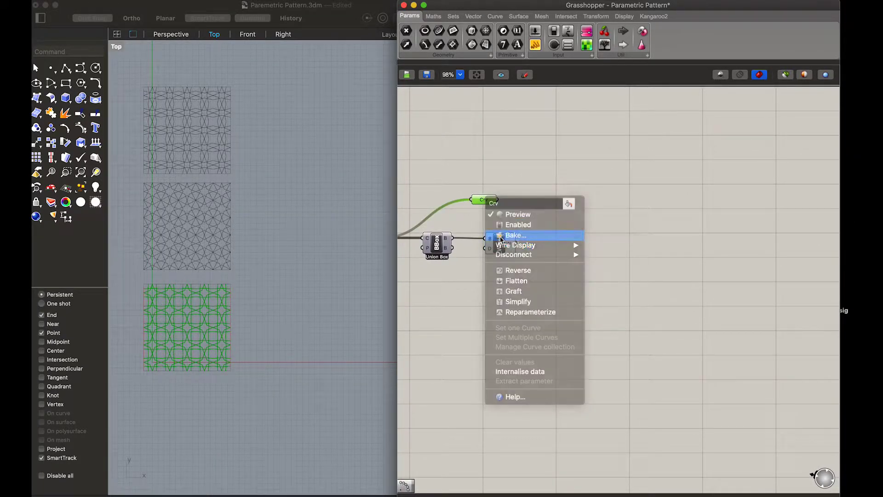
left_click(500, 242)
right_click(501, 242)
left_click(515, 274)
left_click(142, 307)
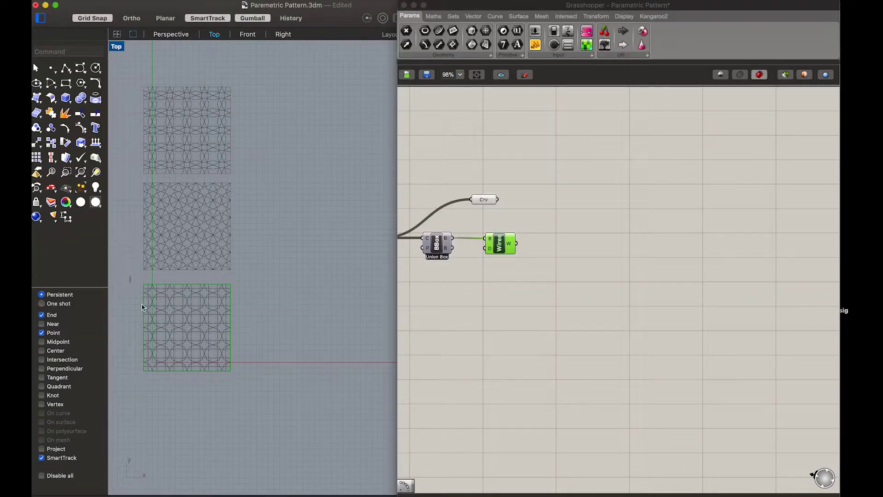
Step: Move the baked third variant right and up beside the top pattern
left_click_drag(216, 328, 321, 327)
left_click_drag(292, 289, 291, 93)
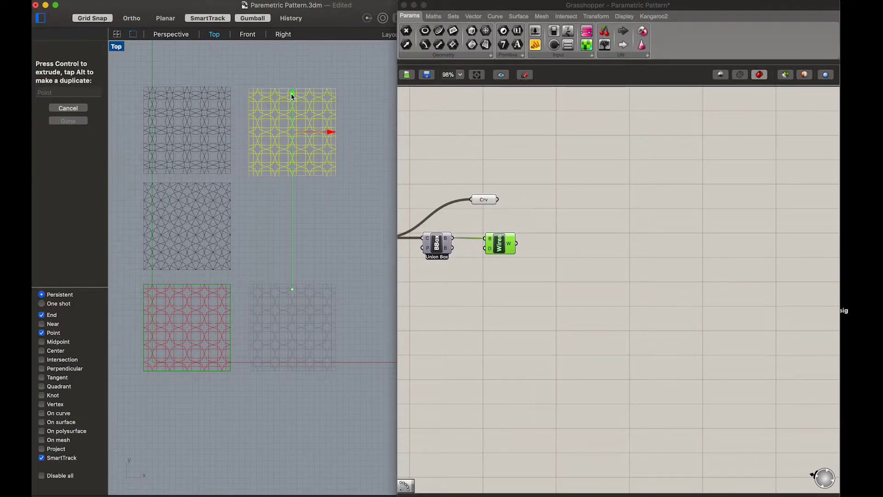
left_click(361, 195)
scroll(498, 150, "left", 5)
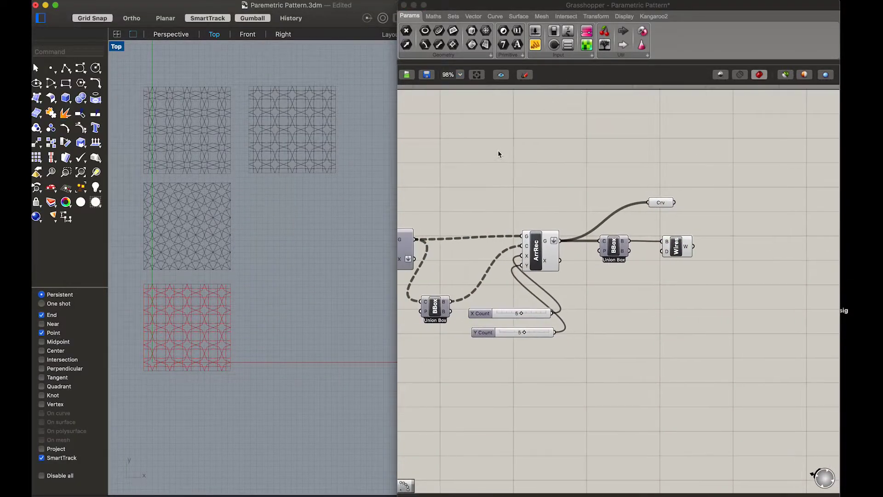
Step: Adjust a line slider for a fourth variant, with sliders at 0.826, 0.541 and 0.276
scroll(497, 150, "left", 10)
left_click(521, 217)
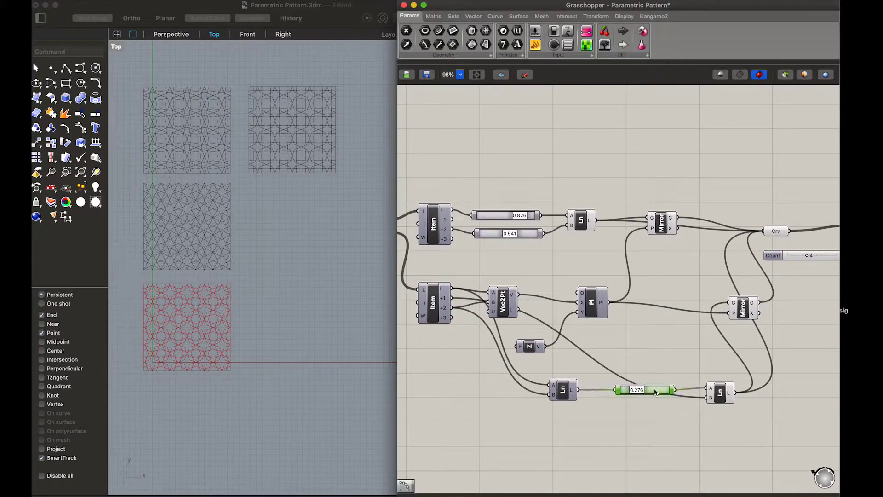
scroll(608, 429, "right", 5)
scroll(608, 428, "right", 5)
Step: Bake the fourth variant's pattern curves and boundary wires into Rhino
left_click(501, 217)
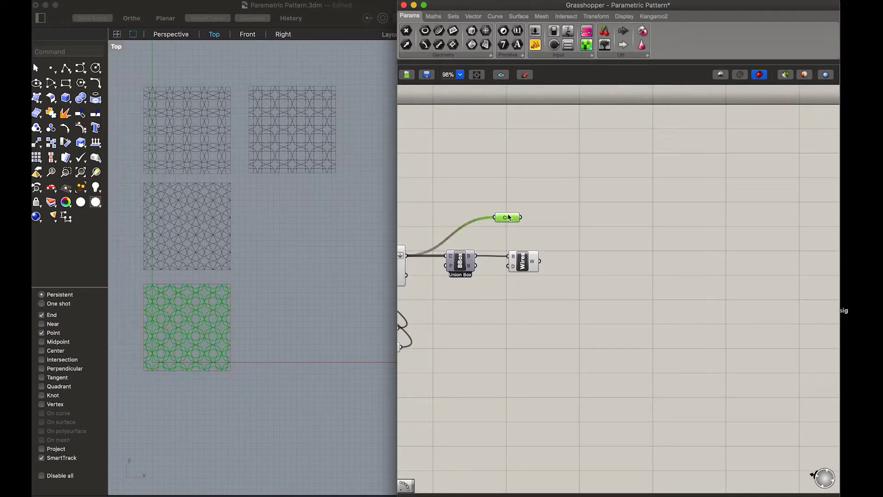
right_click(501, 217)
left_click(538, 250)
left_click(551, 362)
right_click(523, 261)
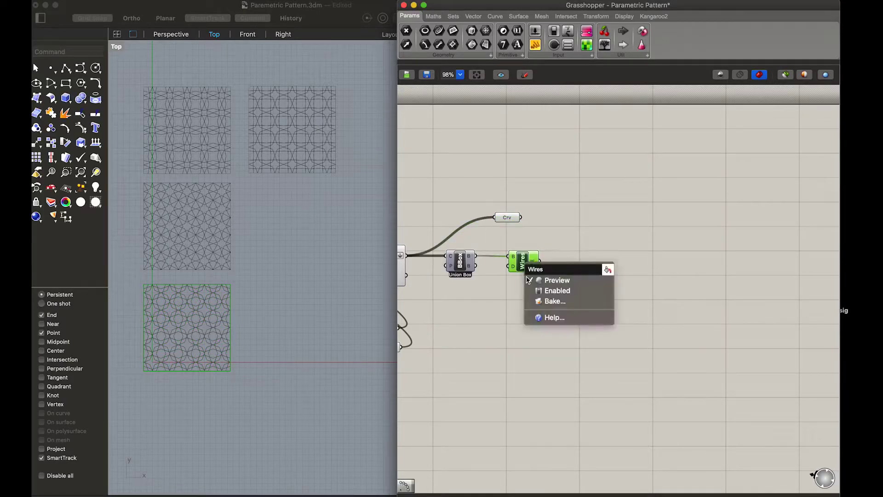
left_click(536, 312)
Step: Copy the baked pattern and place the copy beside the middle pattern
key("Return")
left_click_drag(133, 278, 281, 420)
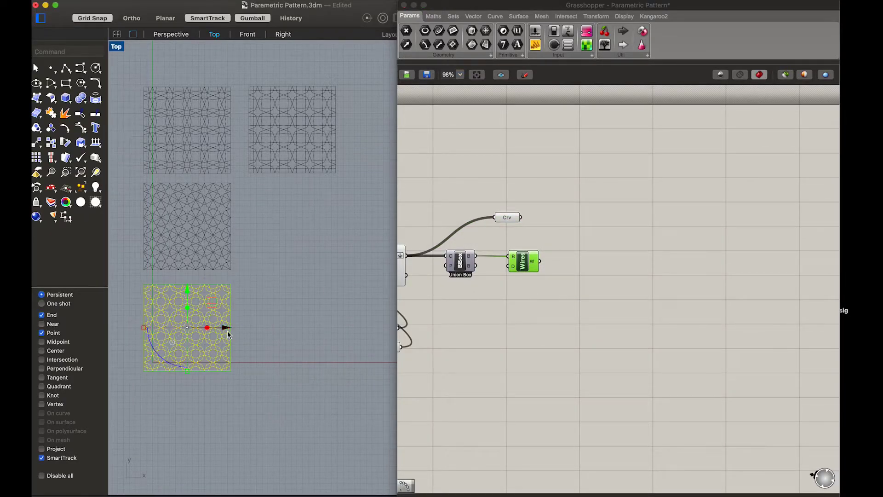
left_click_drag(226, 327, 341, 332, "alt")
left_click_drag(300, 291, 291, 189)
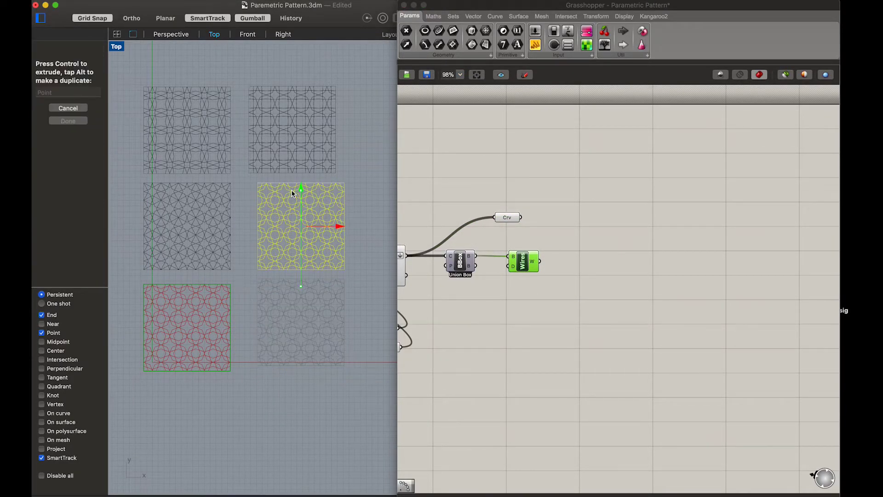